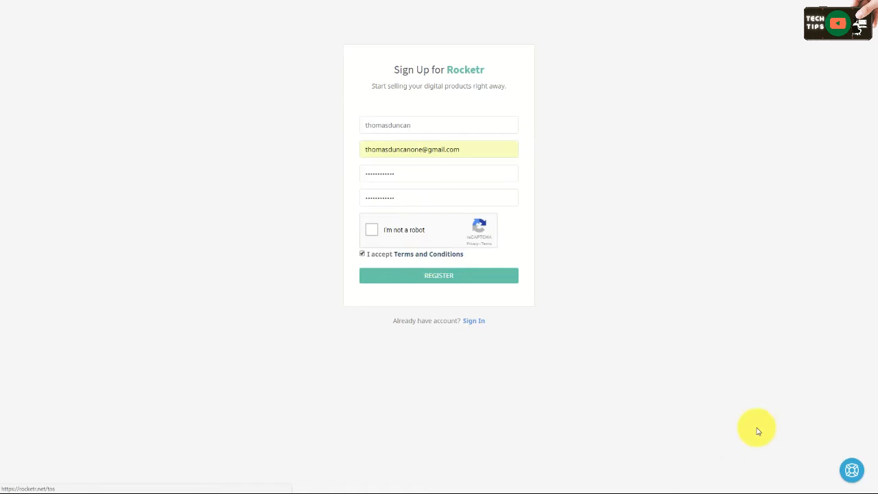
Step: Tick the reCAPTCHA box and submit the Rocketr sign-up form to register the account
{"action": "left_click", "coordinate": [373, 232]}
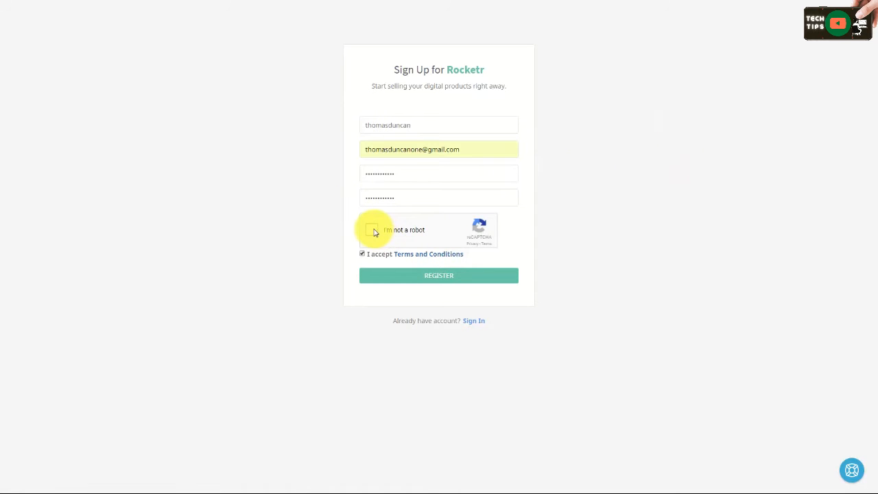
{"action": "left_click", "coordinate": [447, 276]}
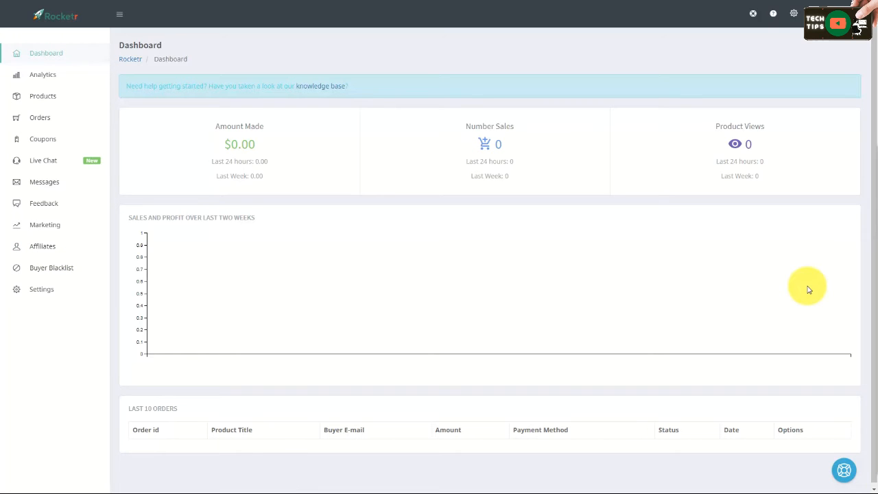
Step: Open the account's payment settings and paste the Bitcoin wallet address into the Bitcoin Settings field
{"action": "left_click", "coordinate": [794, 14]}
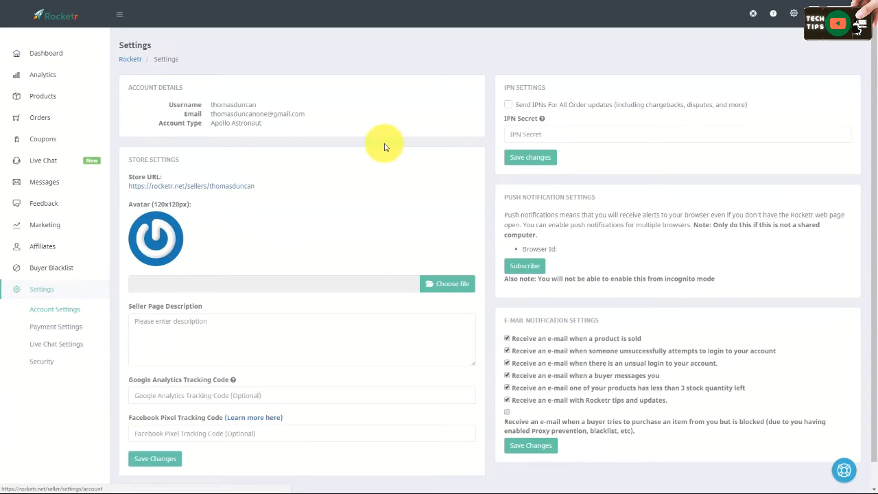
{"action": "left_click", "coordinate": [64, 330]}
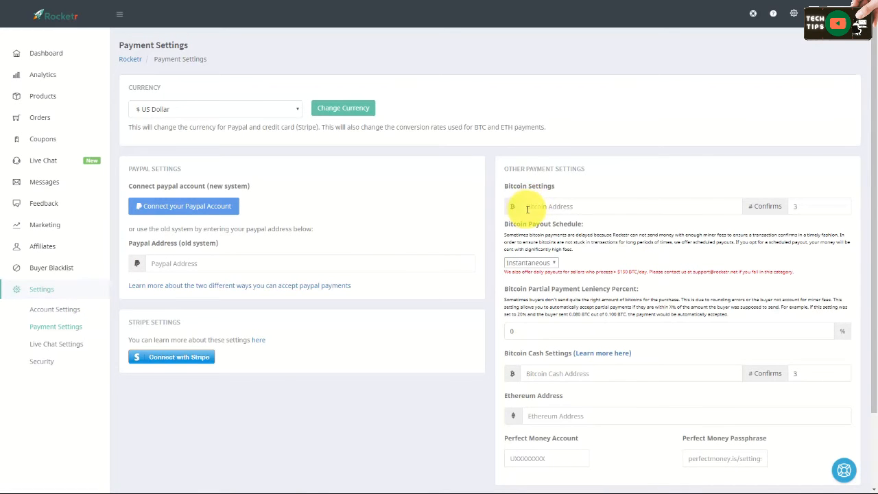
{"action": "left_click", "coordinate": [585, 207]}
{"action": "type", "text": "1BumQCLthBAKx10sScrDum3s82FeR8ezvg"}
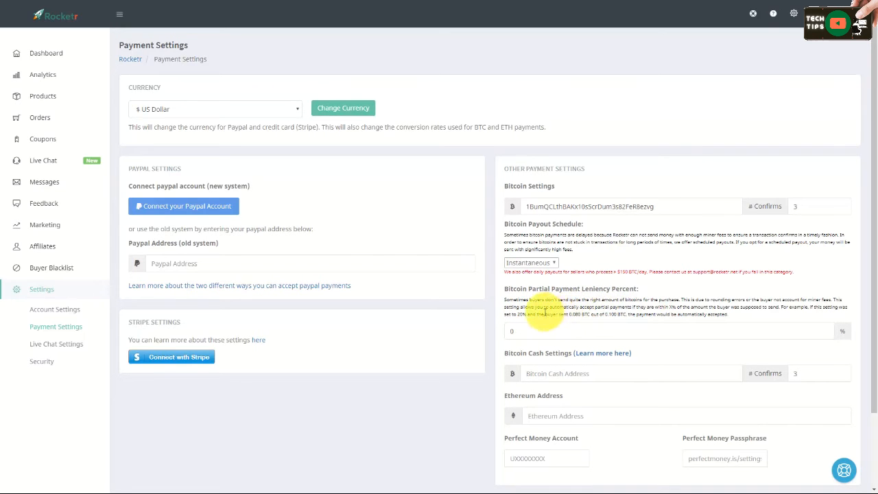
Step: Set the Bitcoin partial payment leniency percent to 8
{"action": "double_click", "coordinate": [518, 331]}
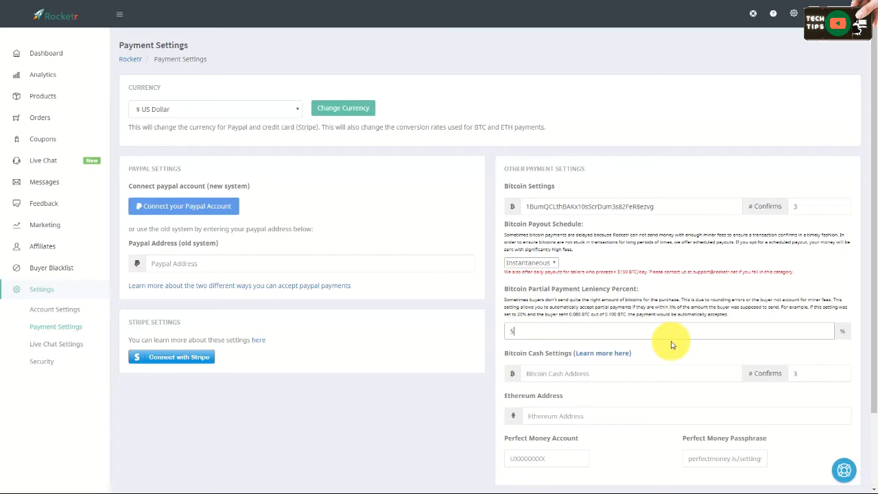
{"action": "key", "text": "BackSpace"}
{"action": "type", "text": "10"}
{"action": "key", "text": "BackSpace"}
{"action": "key", "text": "BackSpace"}
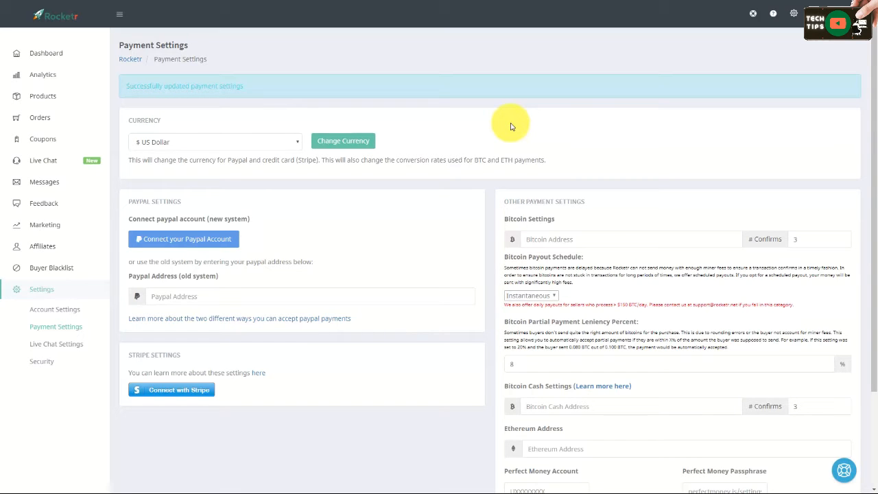
Step: Start adding a new product of the File Download type
{"action": "left_click", "coordinate": [41, 101]}
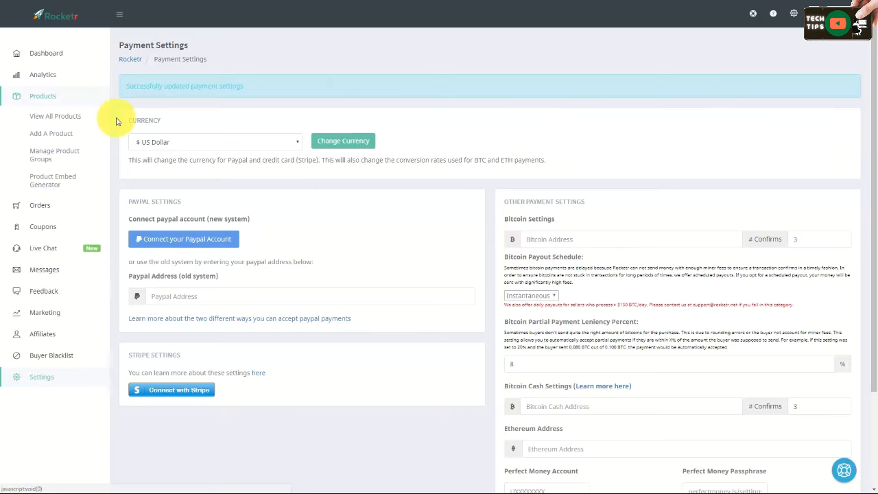
{"action": "left_click", "coordinate": [53, 136]}
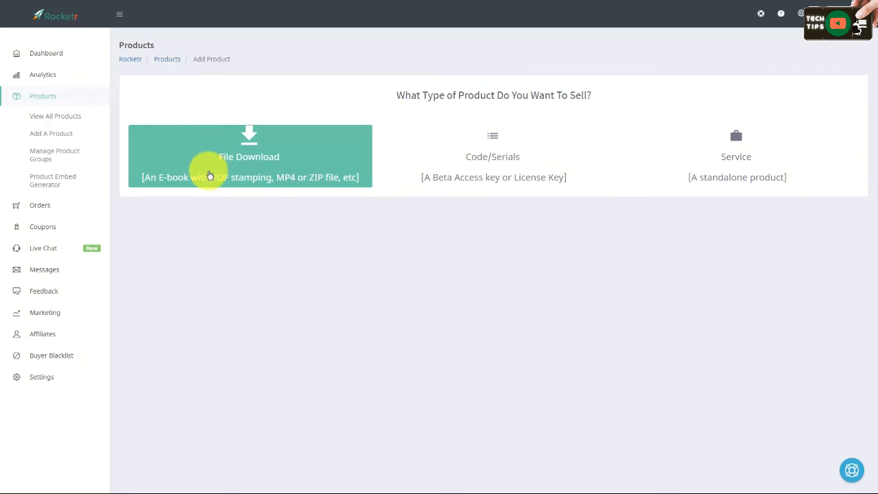
{"action": "left_click", "coordinate": [246, 160]}
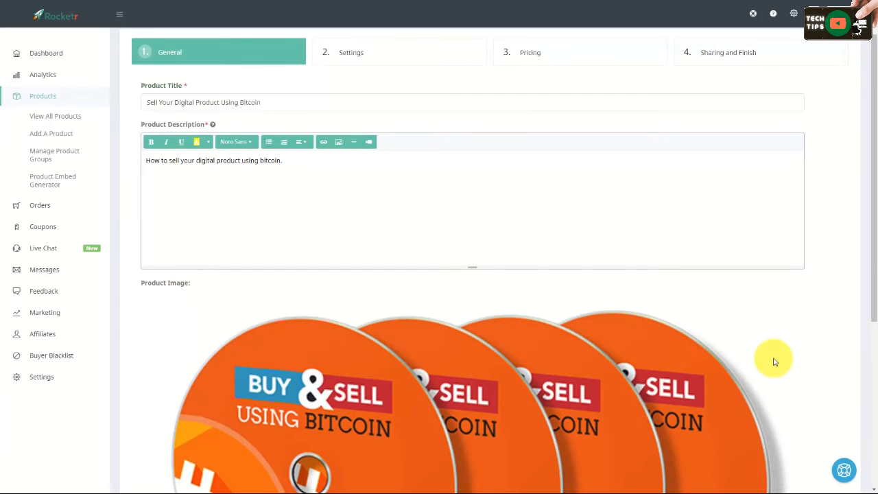
Step: Continue from the product's General details to its Settings page
{"action": "scroll", "coordinate": [776, 359], "scroll_direction": "down", "scroll_amount": 2}
{"action": "scroll", "coordinate": [763, 381], "scroll_direction": "down", "scroll_amount": 5}
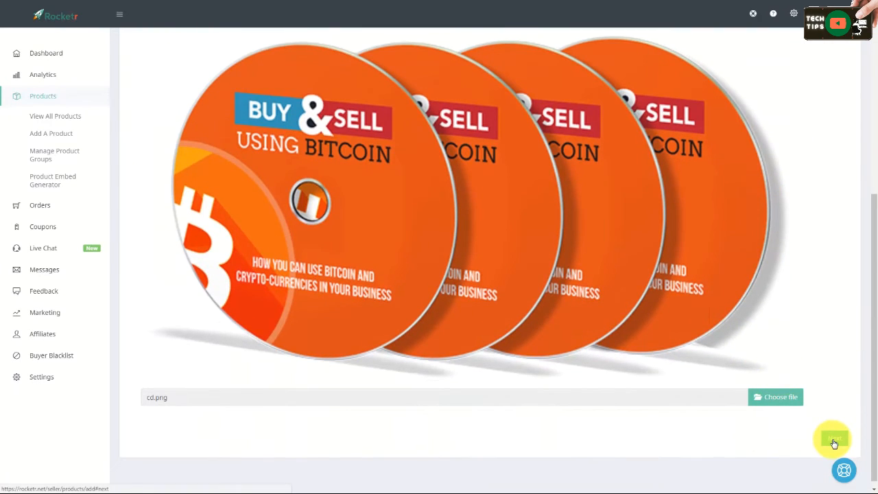
{"action": "left_click", "coordinate": [835, 441]}
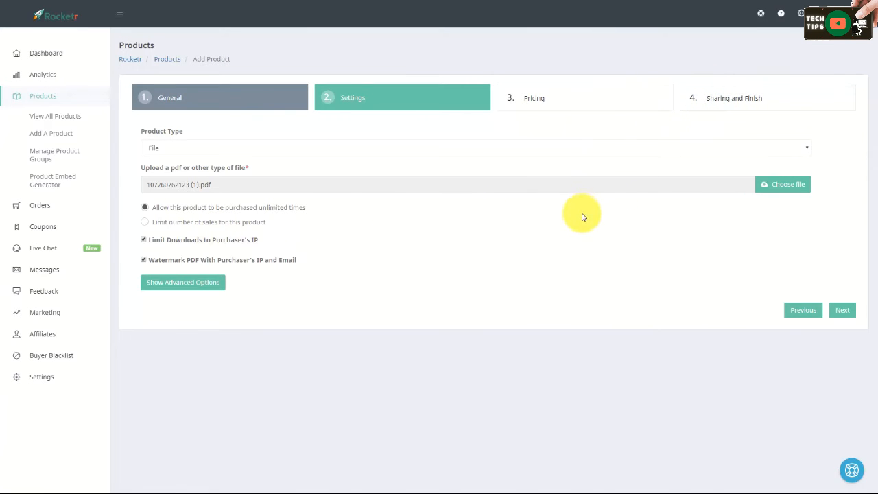
Step: Continue from the product Settings page to the Pricing page
{"action": "key", "text": "F11"}
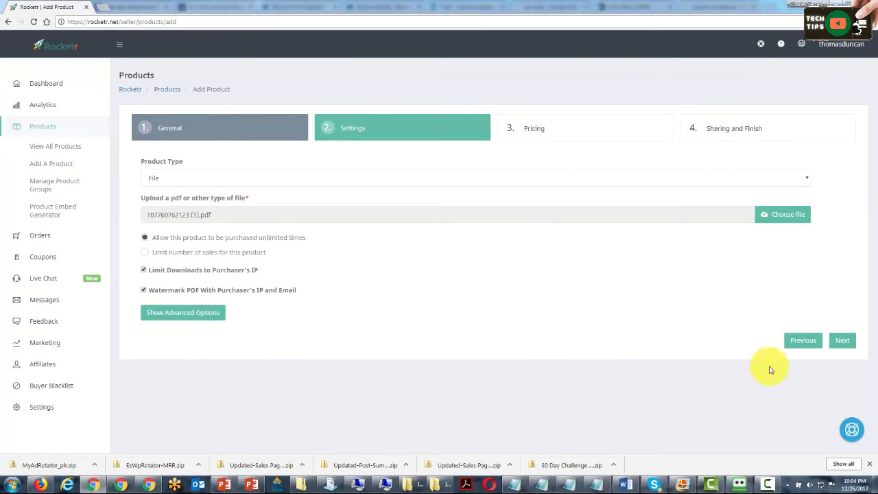
{"action": "left_click", "coordinate": [840, 341]}
{"action": "key", "text": "F11"}
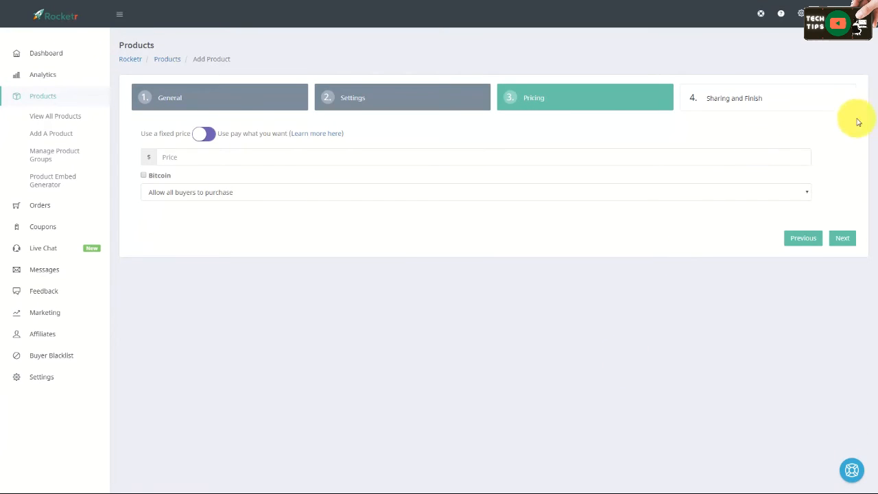
{"action": "left_click", "coordinate": [208, 136]}
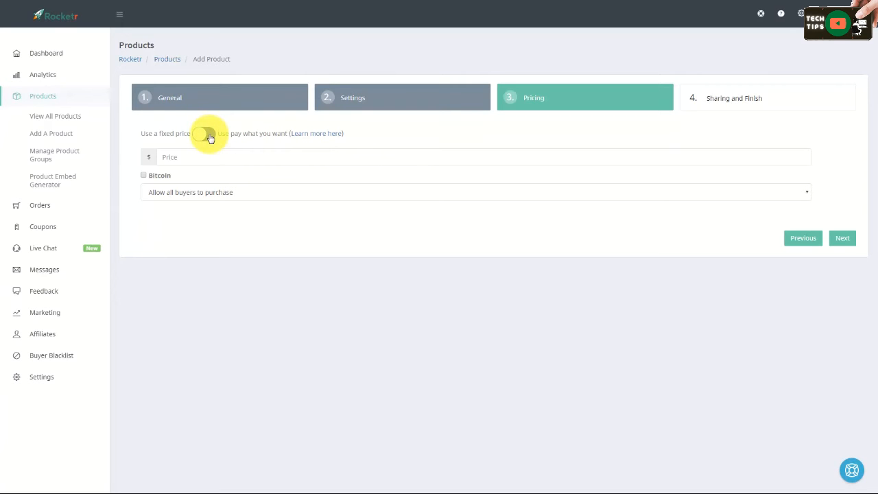
{"action": "left_click", "coordinate": [208, 135]}
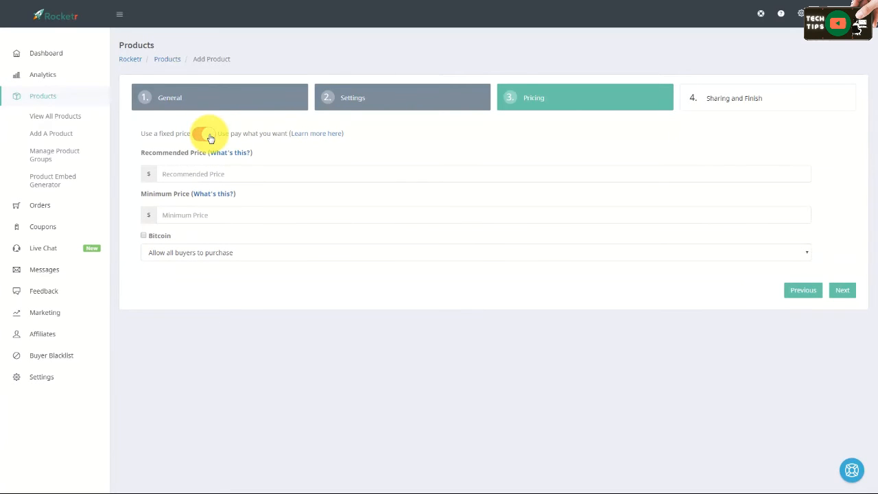
{"action": "left_click", "coordinate": [208, 135]}
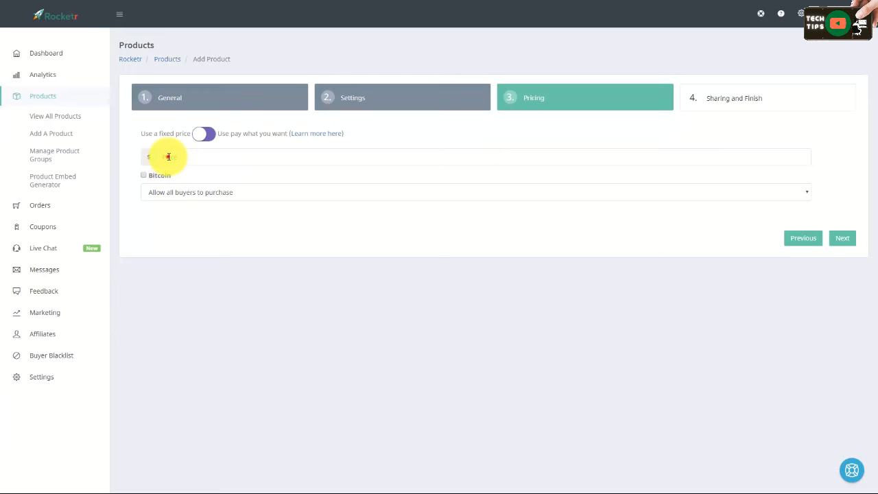
Step: Set the fixed price to $27 and enable Bitcoin as a payment method
{"action": "left_click", "coordinate": [168, 157]}
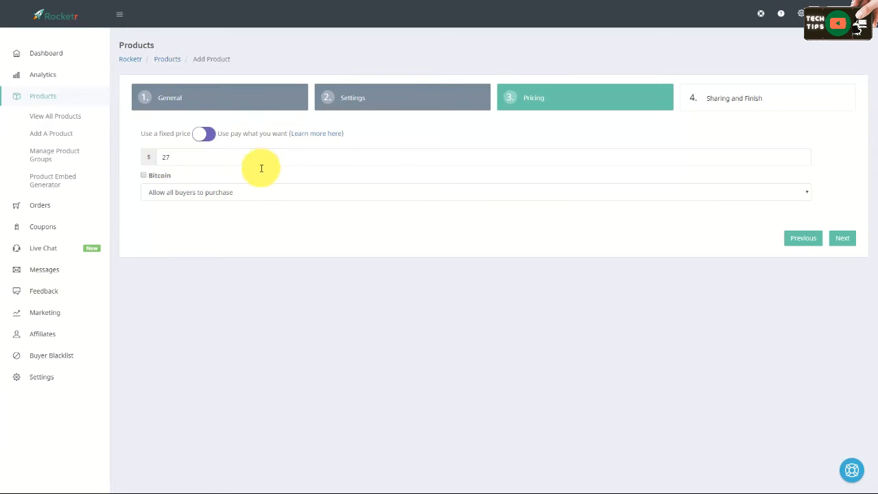
{"action": "left_click", "coordinate": [144, 175]}
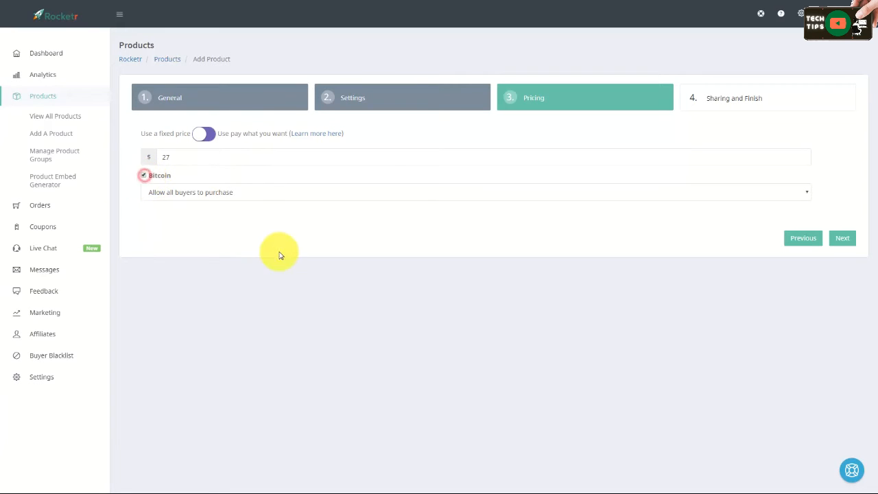
Step: Restrict buyers to 'Allow all buyers to purchase except global blacklist and proxies/vpns' and continue to Sharing and Finish
{"action": "left_click", "coordinate": [806, 193]}
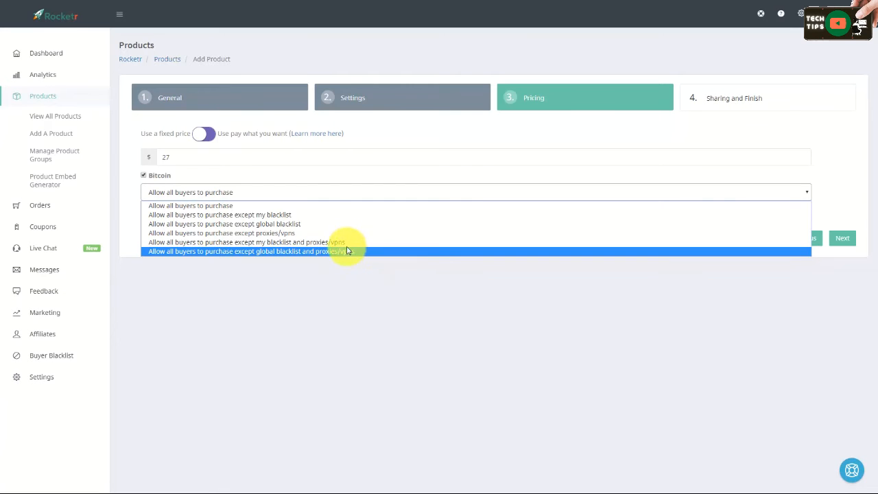
{"action": "left_click", "coordinate": [269, 252]}
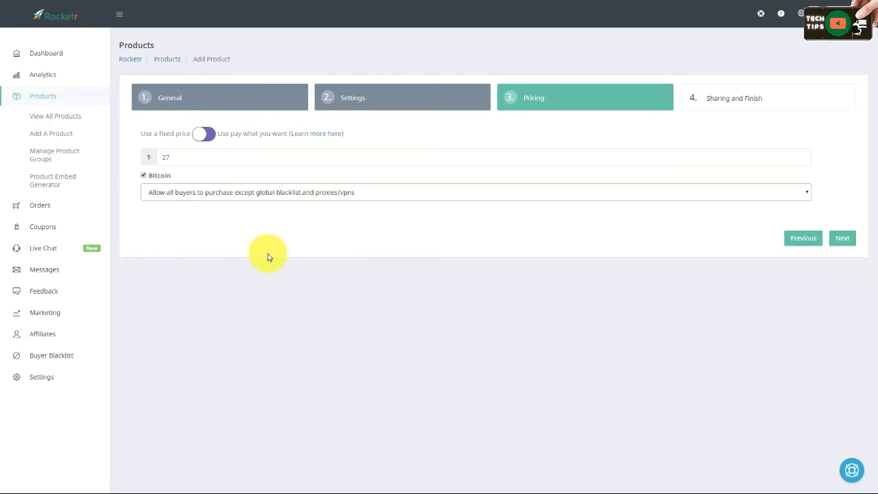
{"action": "left_click", "coordinate": [843, 238]}
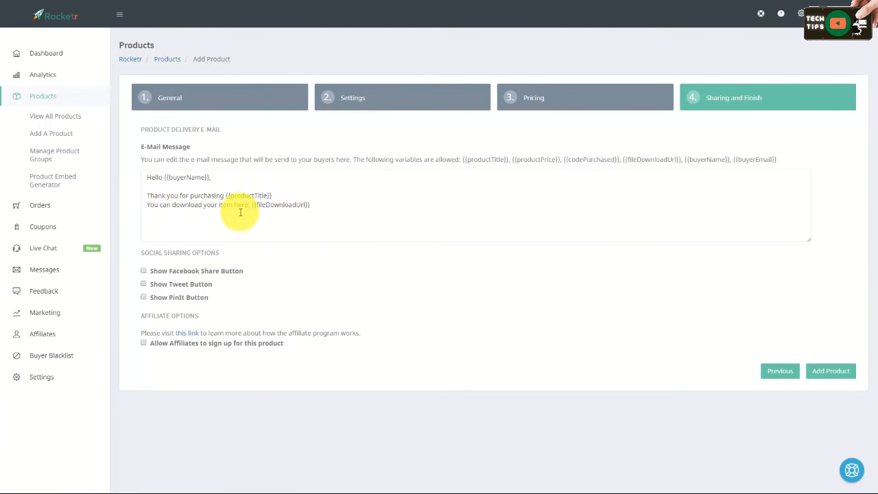
{"action": "left_click", "coordinate": [285, 195]}
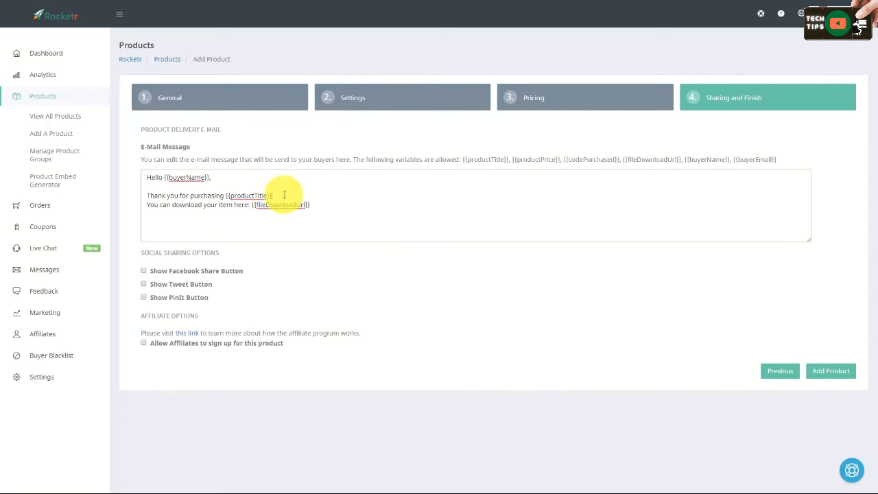
{"action": "key", "text": "Return"}
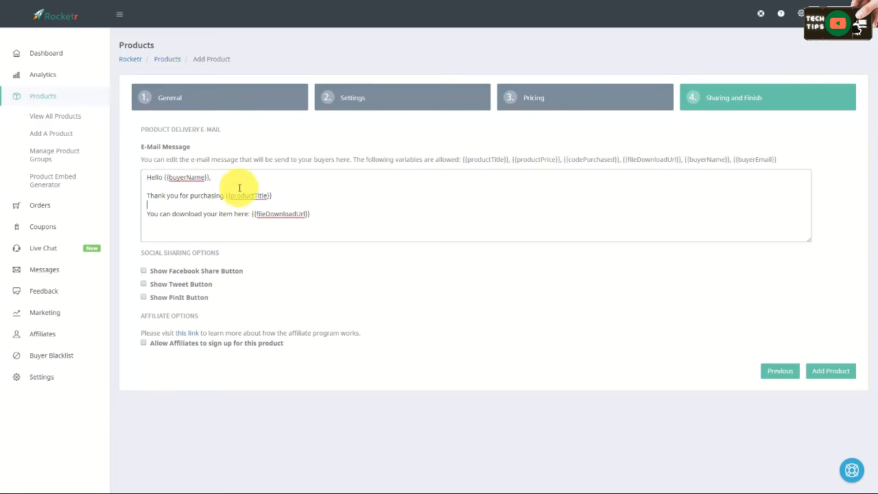
{"action": "left_click", "coordinate": [326, 214]}
{"action": "key", "text": "Return"}
{"action": "type", "text": "http://google.com/deliver-my-product"}
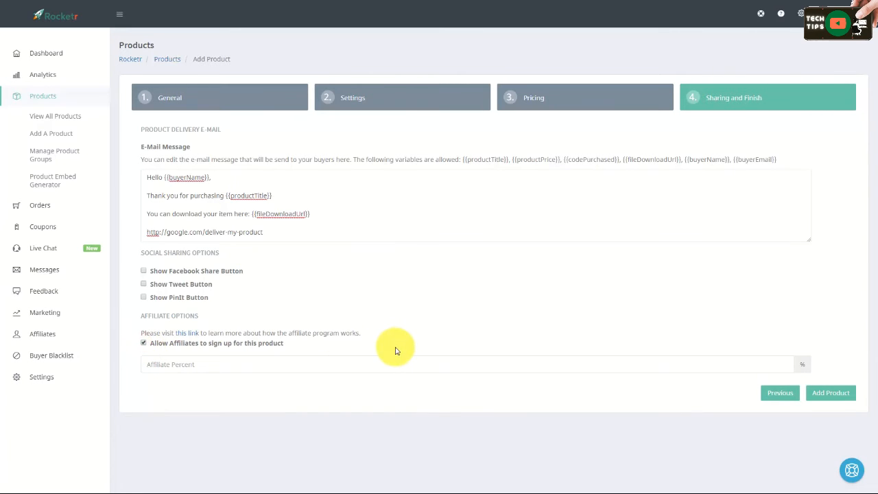
Step: Set the affiliate percent to 50 and add the product
{"action": "left_click", "coordinate": [178, 359]}
{"action": "type", "text": "50"}
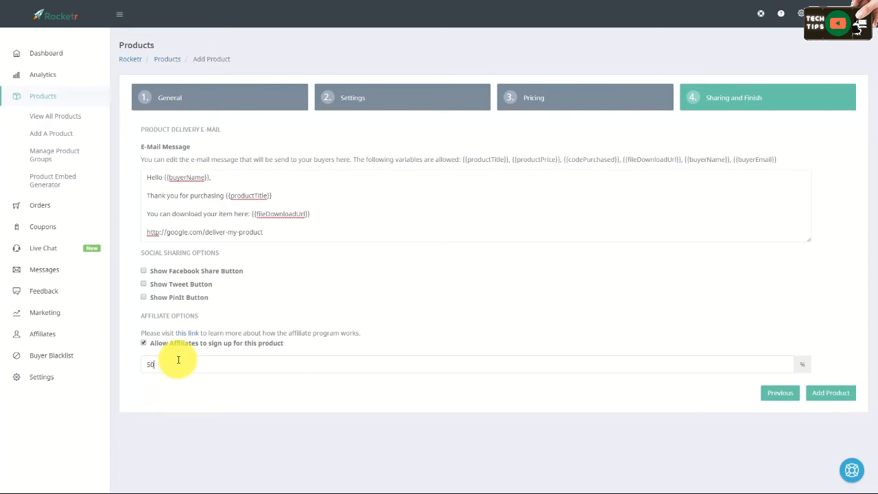
{"action": "left_click", "coordinate": [478, 261]}
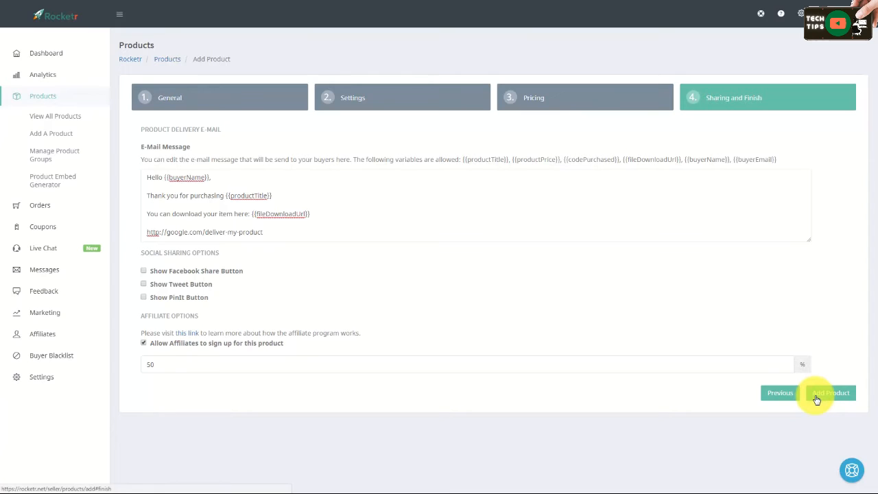
{"action": "left_click", "coordinate": [831, 392]}
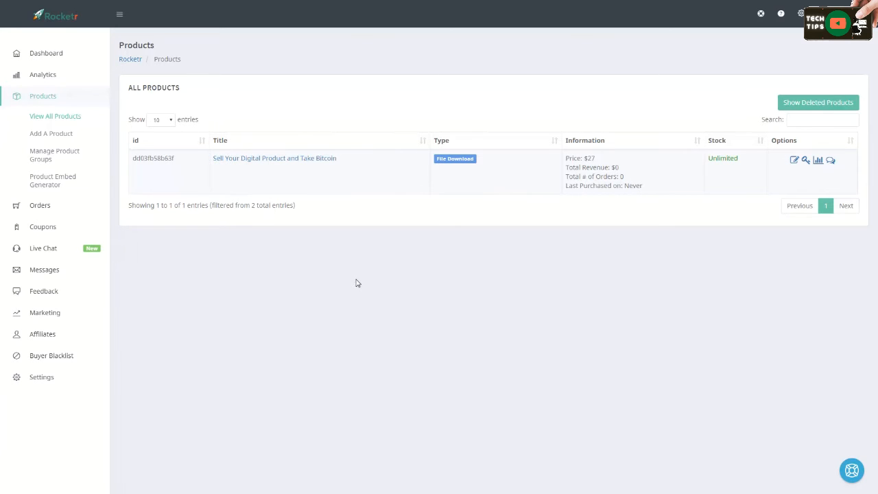
Step: Open the Product Embed Generator and select the product 'Sell Your Digital Product and Take Bitcoin'
{"action": "left_click", "coordinate": [59, 179]}
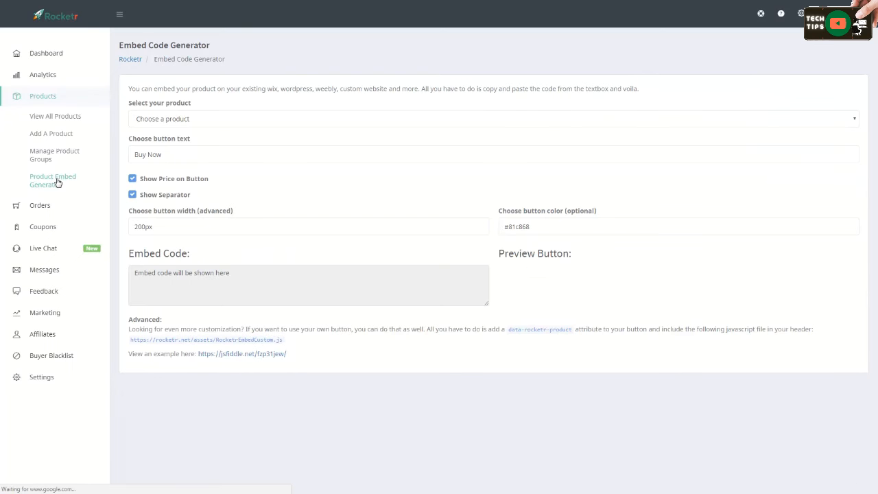
{"action": "left_click", "coordinate": [579, 123]}
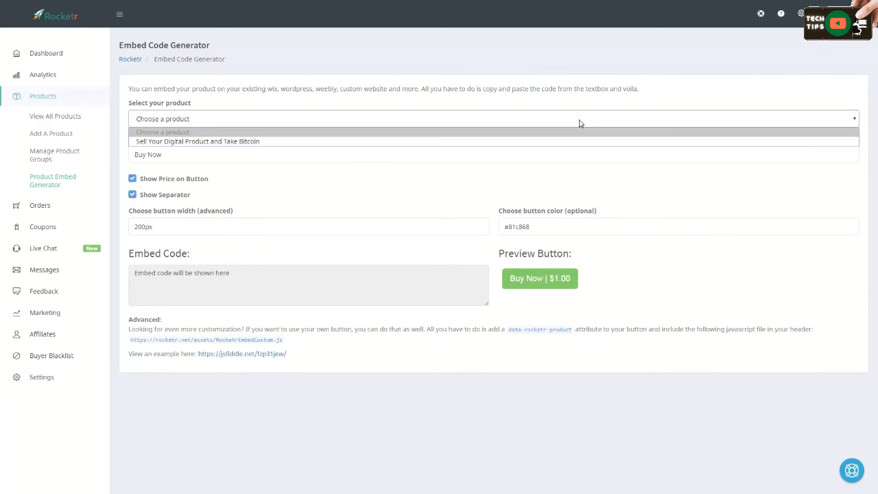
{"action": "left_click", "coordinate": [326, 144]}
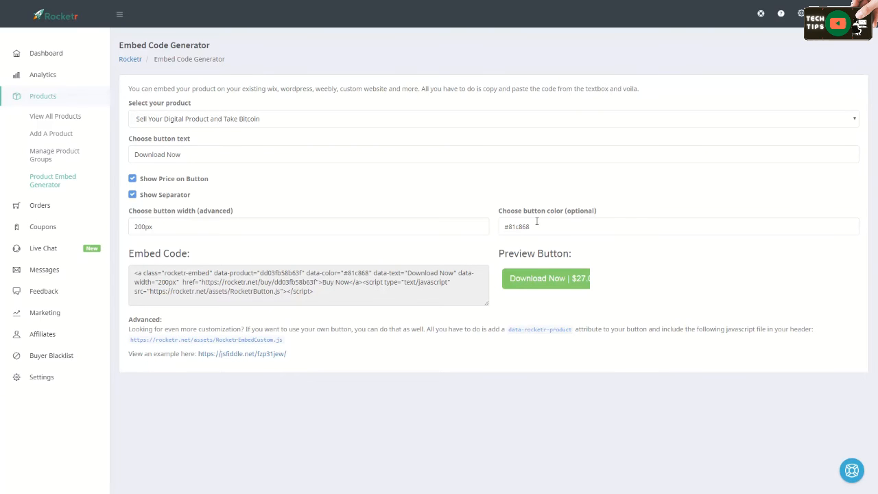
Step: Set the embed button's width to 600px
{"action": "left_click", "coordinate": [535, 226]}
{"action": "left_click", "coordinate": [137, 226]}
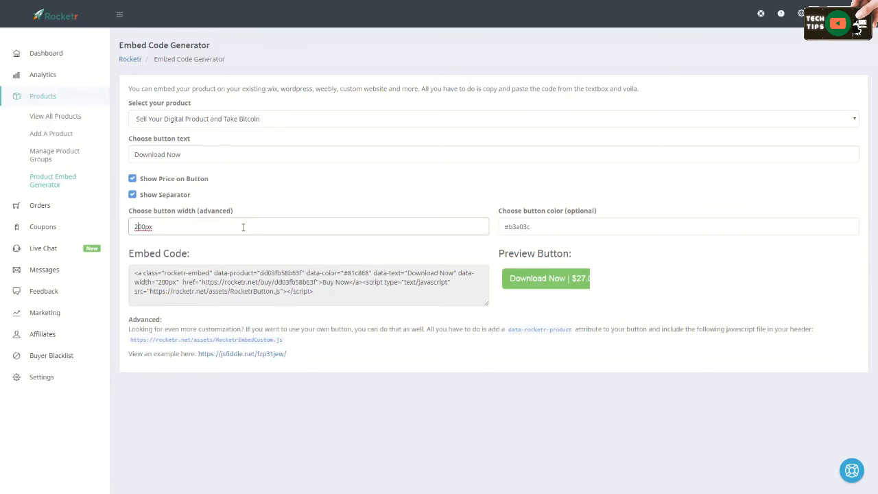
{"action": "key", "text": "BackSpace"}
{"action": "type", "text": "5"}
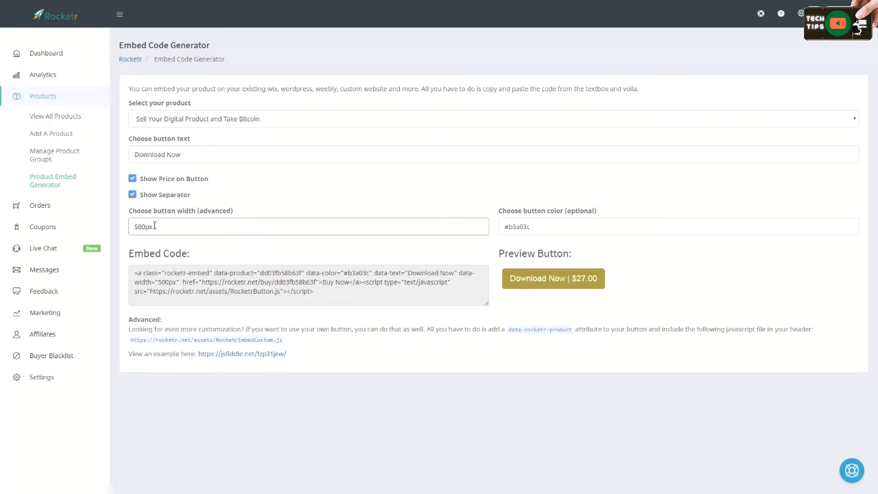
{"action": "key", "text": "BackSpace"}
{"action": "type", "text": "6"}
Step: Pick an olive button colour, #a7b03f, in the colour picker
{"action": "left_click_drag", "start_coordinate": [602, 243], "coordinate": [537, 272]}
{"action": "left_click", "coordinate": [426, 283]}
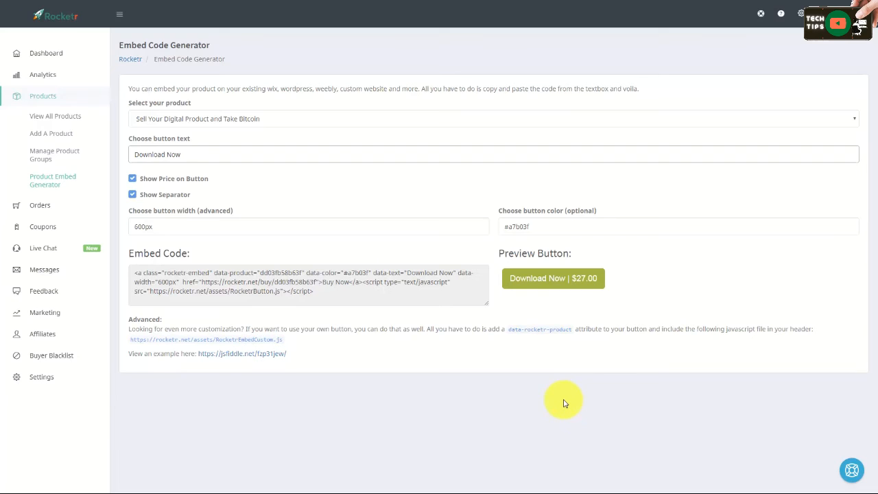
Step: Copy the generated embed code
{"action": "left_click_drag", "start_coordinate": [132, 273], "coordinate": [299, 290]}
{"action": "key", "text": "ctrl+c"}
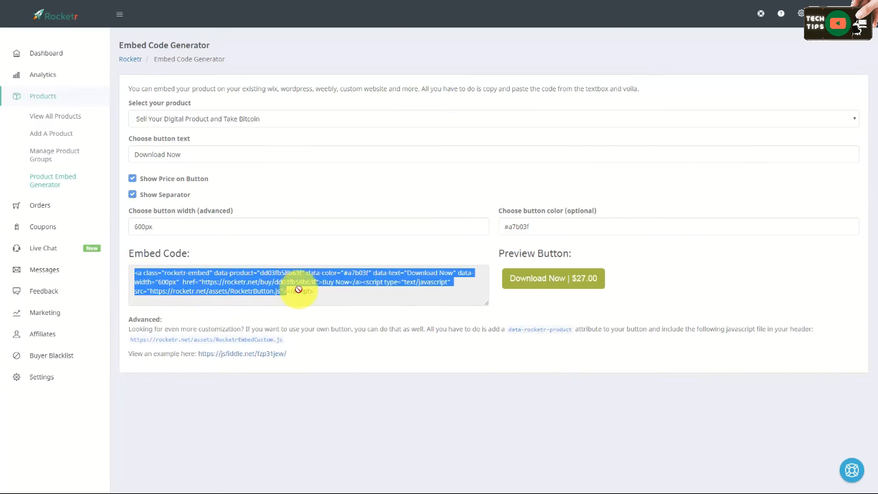
{"action": "right_click", "coordinate": [259, 280]}
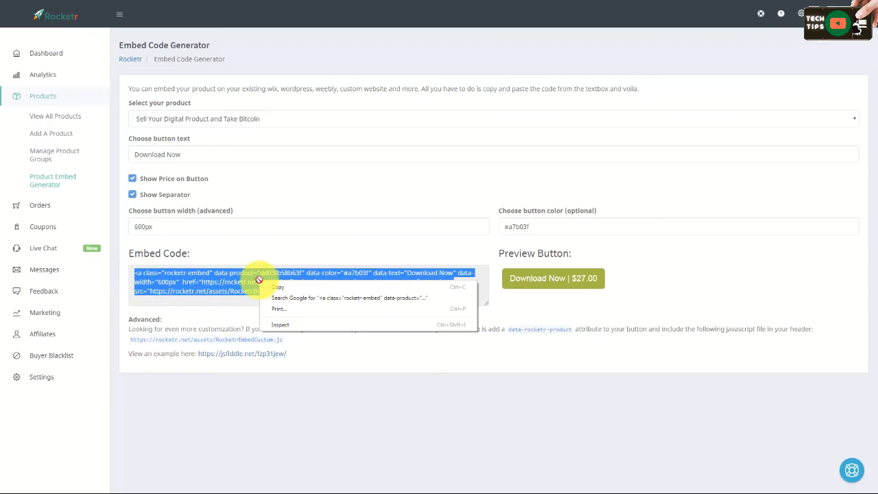
{"action": "left_click", "coordinate": [272, 287]}
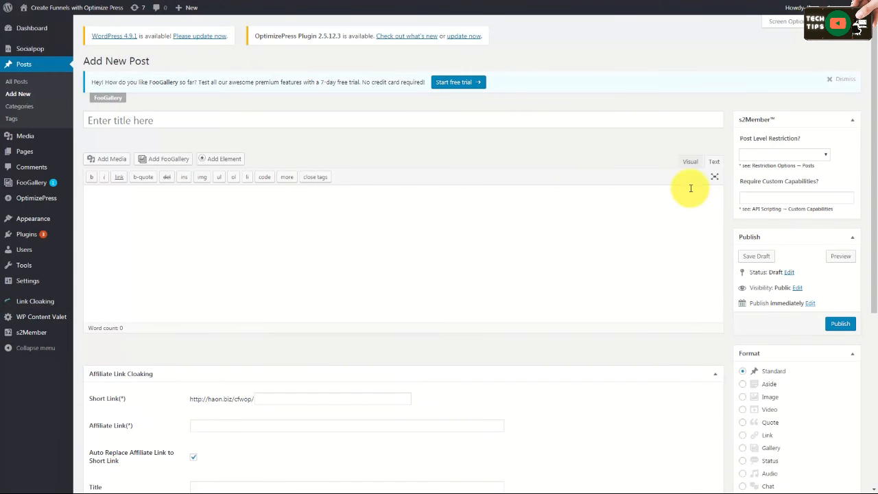
Step: Paste the embed code into a new WordPress post's text editor, wrapped in center tags
{"action": "left_click", "coordinate": [689, 160]}
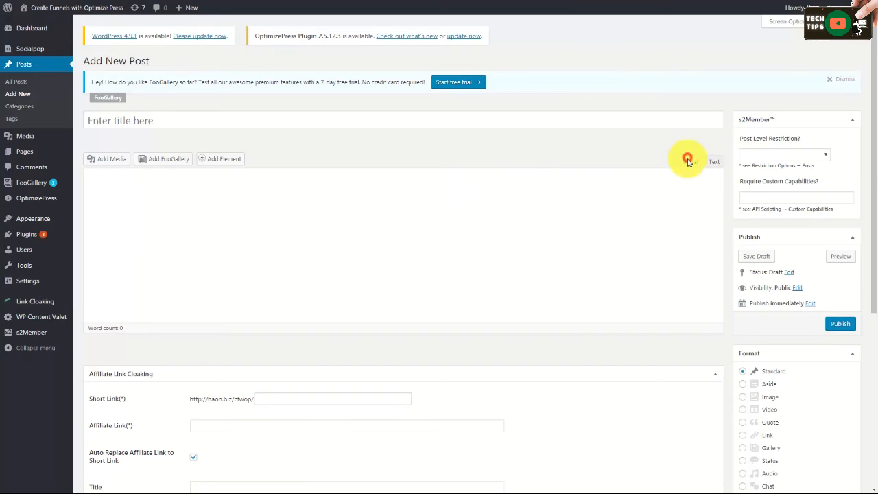
{"action": "left_click", "coordinate": [713, 162]}
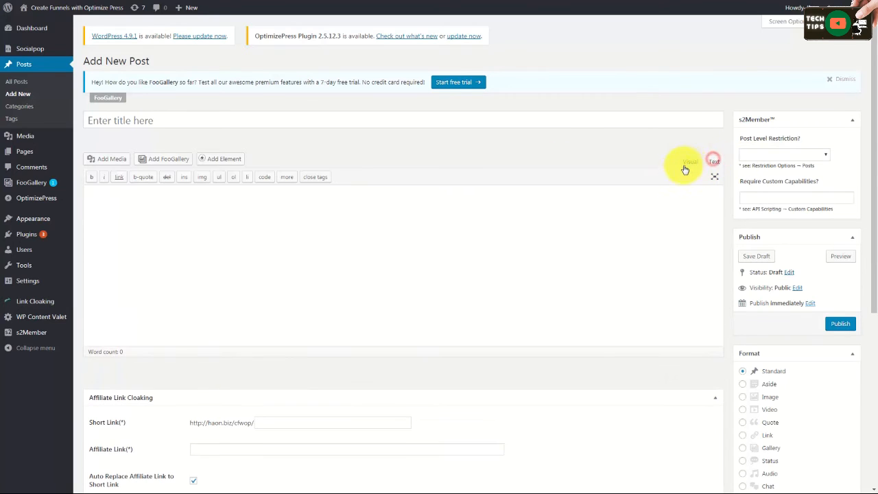
{"action": "left_click", "coordinate": [267, 199]}
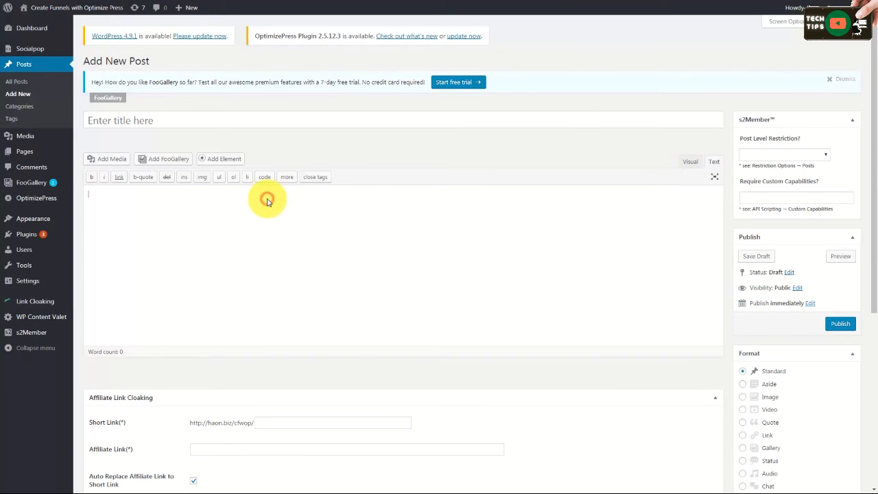
{"action": "type", "text": "<center>"}
{"action": "type", "text": "<a class=\"rocketr-embed\" data-product=\"dd03fb58b63f\" data-color=\"#e2b03f\" data-text=\"Download Now\" data-width=\"600px\"  href=\"https://rocketr.net/buy/dd03fb58b63f\">Buy Now</a><script type=\"text/javascript\" src=\"https://rocketr.net/assets/rocketrButton.js\"></script>"}
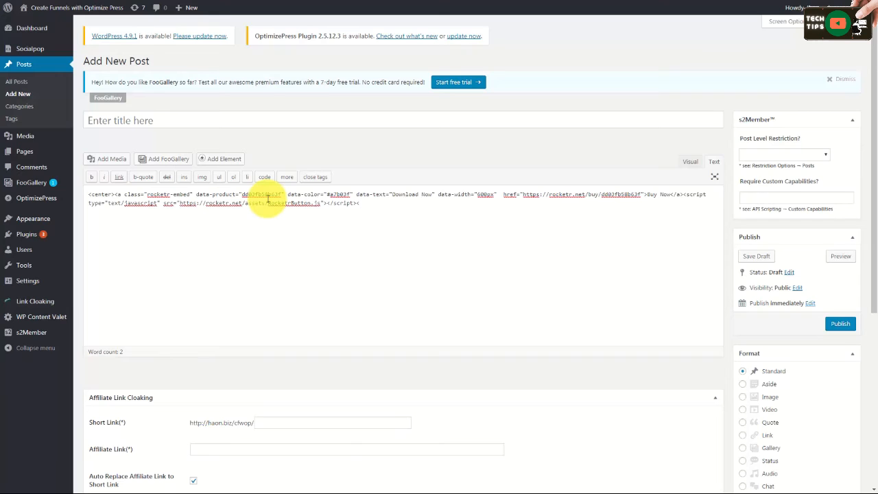
{"action": "type", "text": "</center>"}
Step: Publish the post, open it and try its embedded Download Now button
{"action": "left_click", "coordinate": [836, 328]}
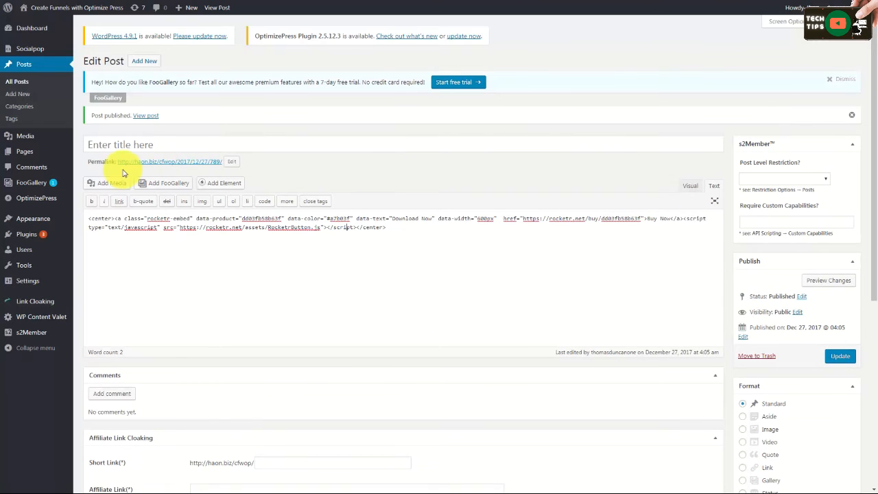
{"action": "left_click", "coordinate": [142, 118]}
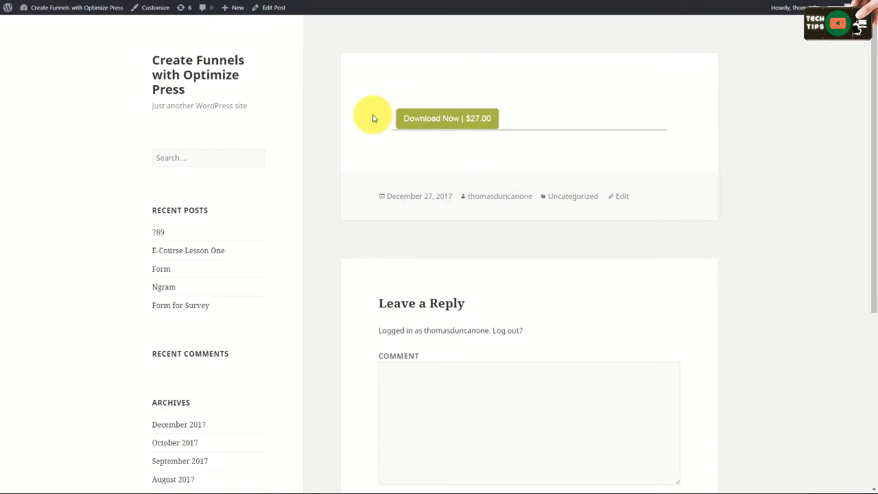
{"action": "left_click", "coordinate": [431, 121]}
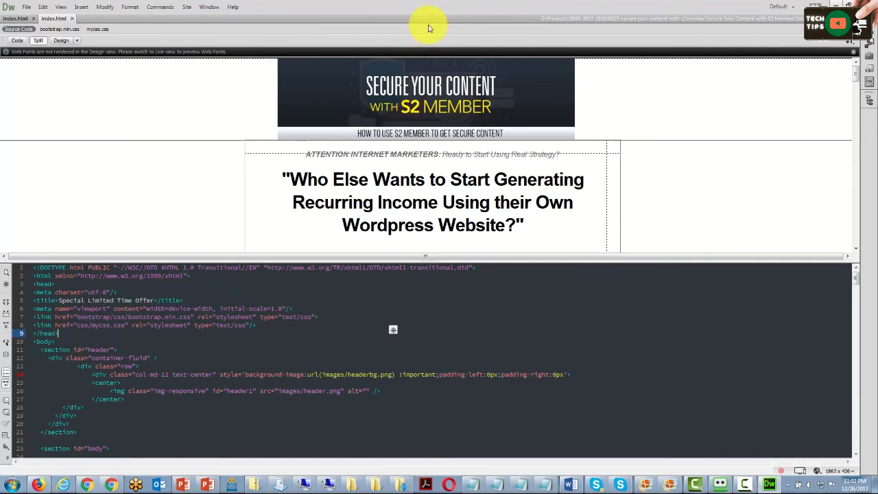
Step: In Dreamweaver, replace the sales page's ADD TO CART image tag with the pasted Rocketr embed code
{"action": "left_click", "coordinate": [409, 180]}
{"action": "scroll", "coordinate": [409, 183], "scroll_direction": "down", "scroll_amount": 4}
{"action": "scroll", "coordinate": [410, 184], "scroll_direction": "down", "scroll_amount": 4}
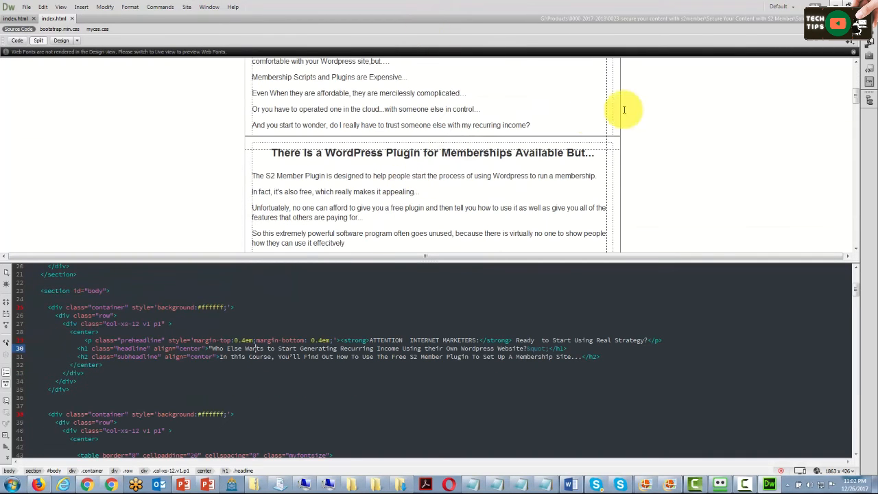
{"action": "left_click_drag", "start_coordinate": [855, 104], "coordinate": [855, 232]}
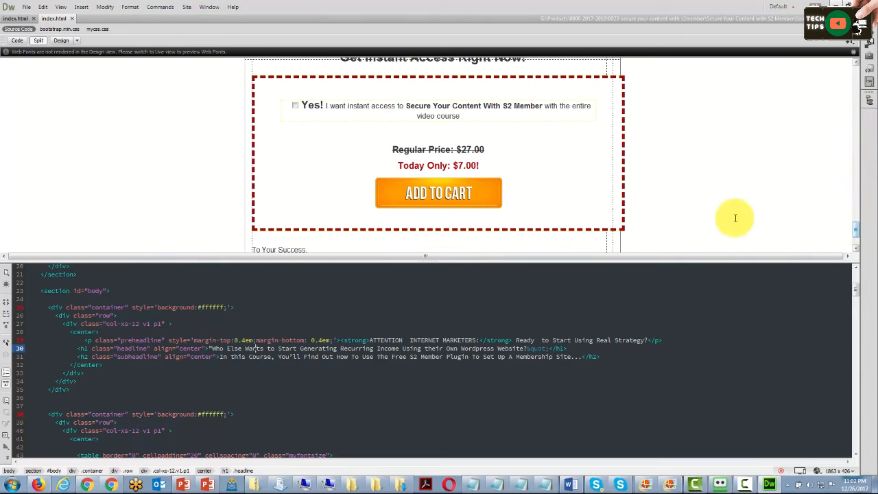
{"action": "left_click", "coordinate": [425, 194]}
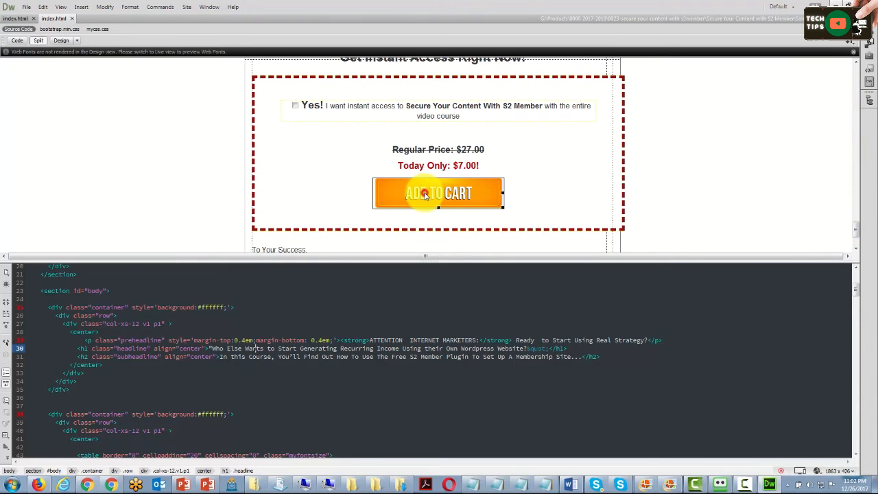
{"action": "left_click", "coordinate": [424, 194]}
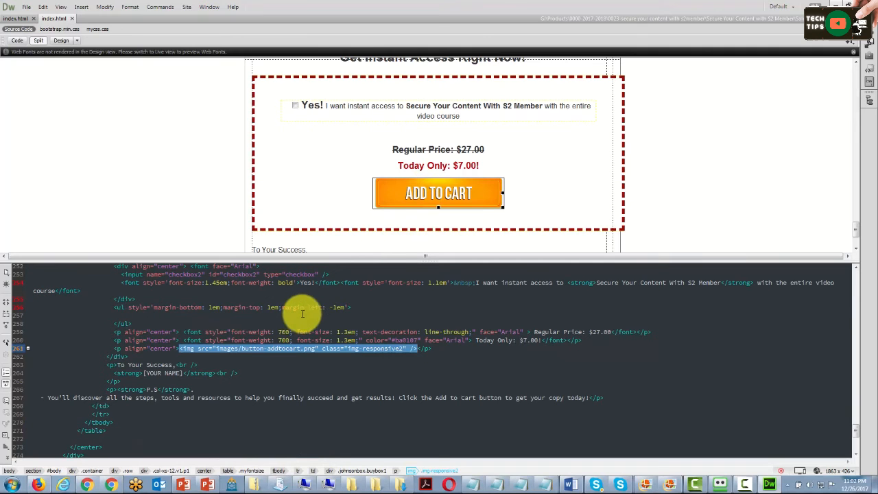
{"action": "left_click", "coordinate": [197, 355]}
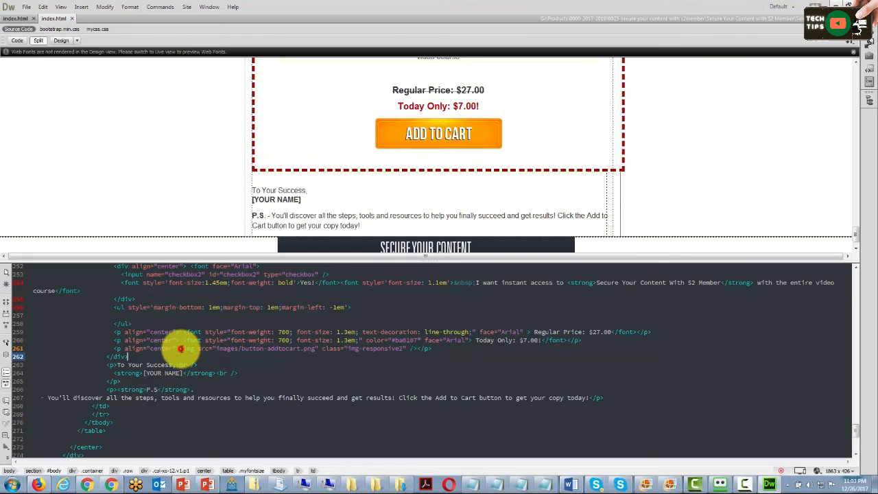
{"action": "left_click_drag", "start_coordinate": [179, 348], "coordinate": [417, 349]}
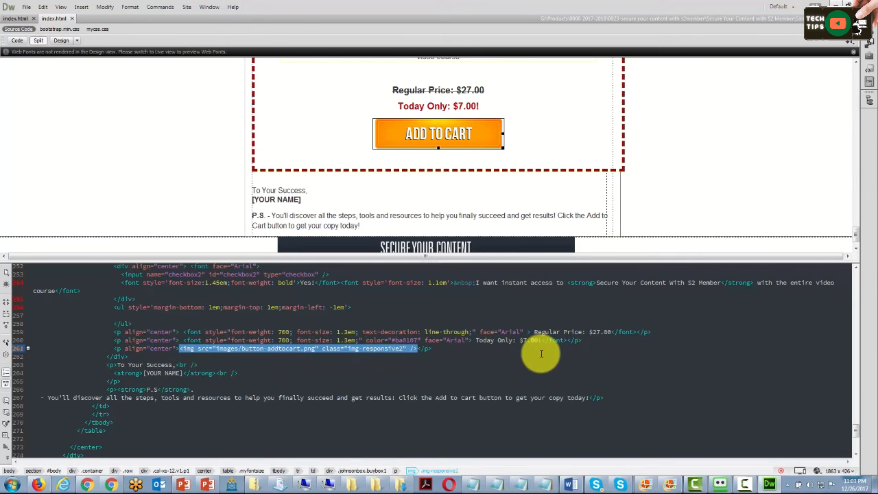
{"action": "key", "text": "ctrl+v"}
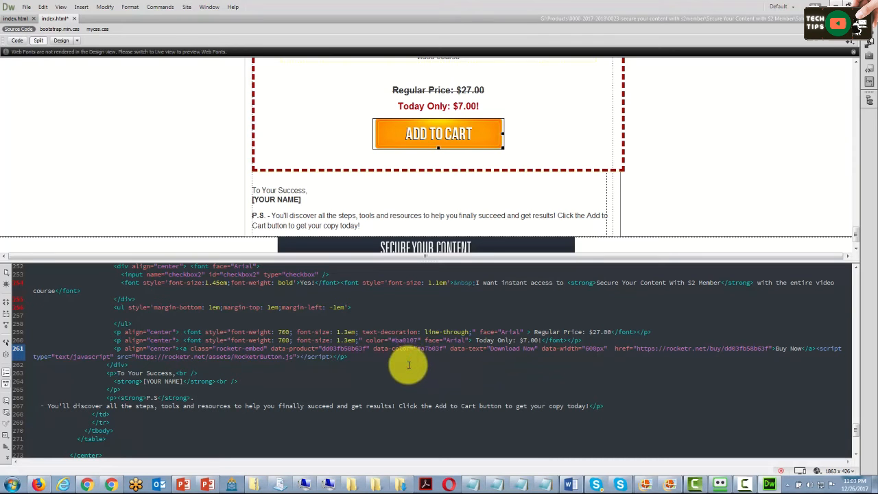
Step: Preview the sales page and test the new Download Now button through to Buy Now
{"action": "left_click", "coordinate": [519, 128]}
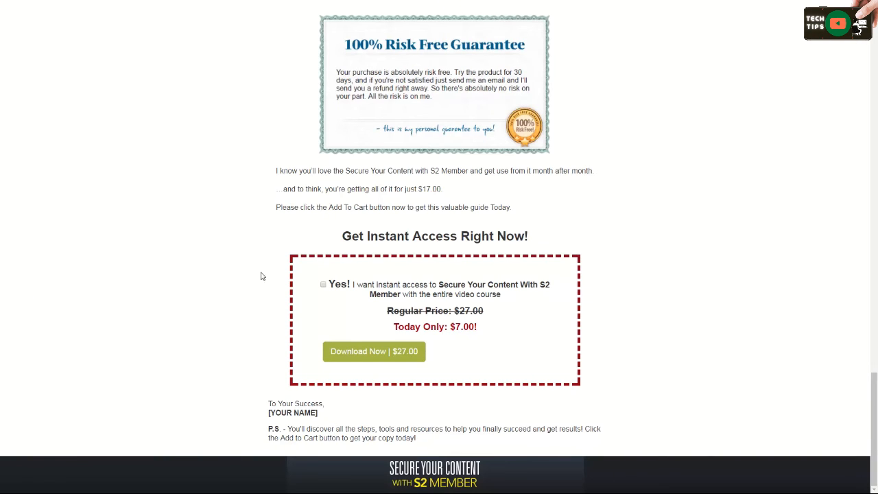
{"action": "left_click", "coordinate": [371, 353]}
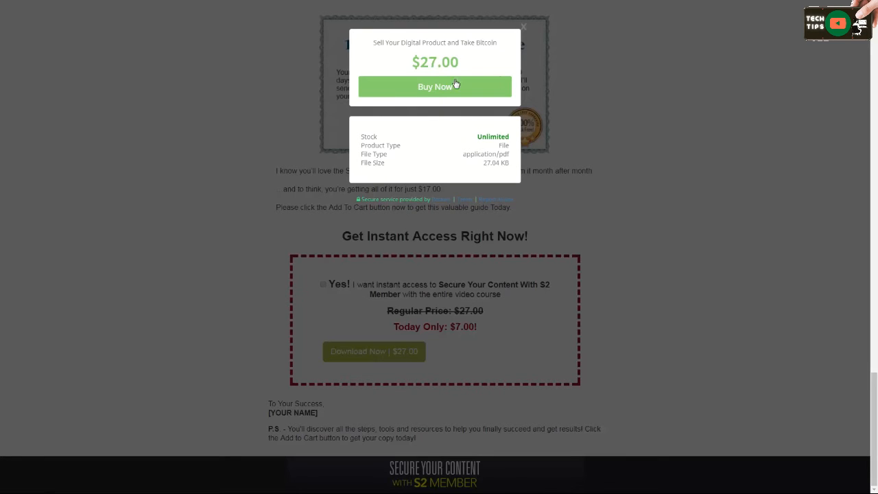
{"action": "left_click", "coordinate": [435, 92]}
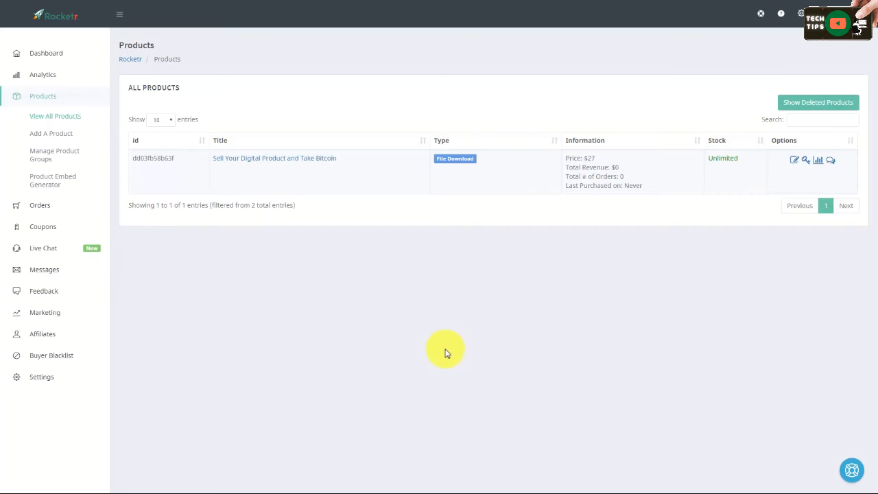
Step: Copy the product's buy link address from the product list
{"action": "left_click", "coordinate": [49, 118]}
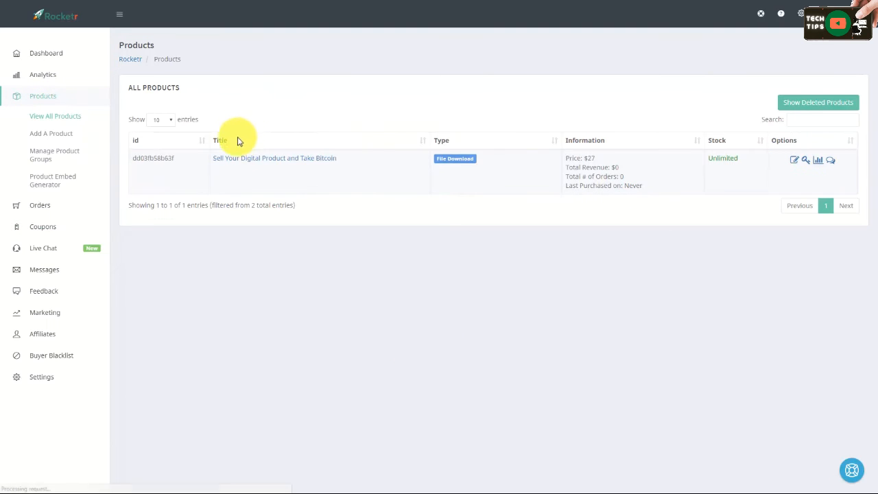
{"action": "right_click", "coordinate": [252, 162]}
{"action": "left_click", "coordinate": [283, 165]}
{"action": "right_click", "coordinate": [282, 160]}
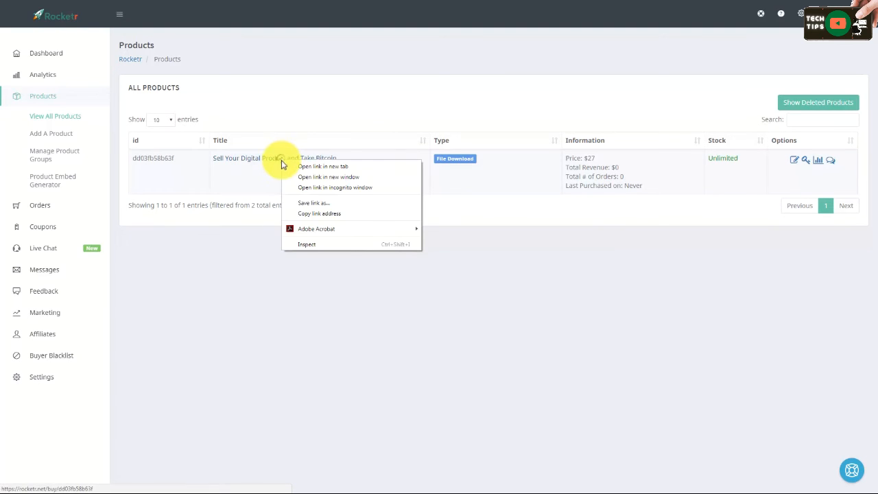
{"action": "left_click", "coordinate": [308, 215]}
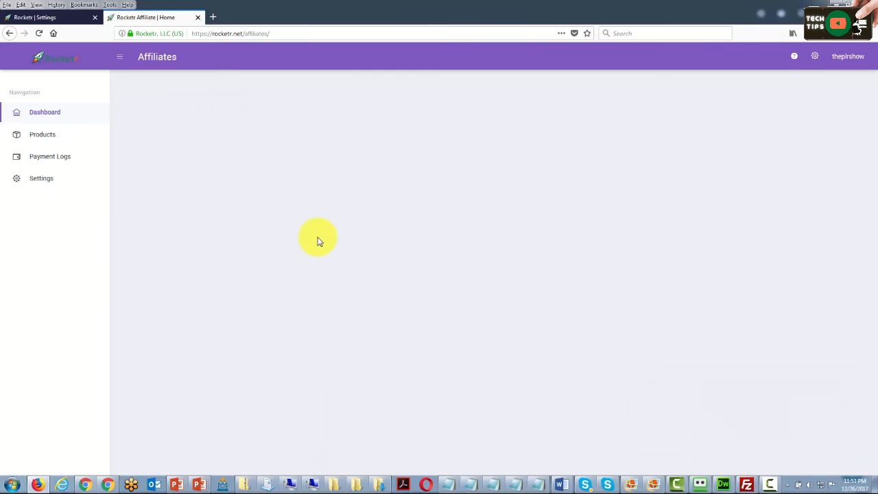
Step: Register as an affiliate for the product by pasting its buy link as the Product ID
{"action": "left_click", "coordinate": [49, 140]}
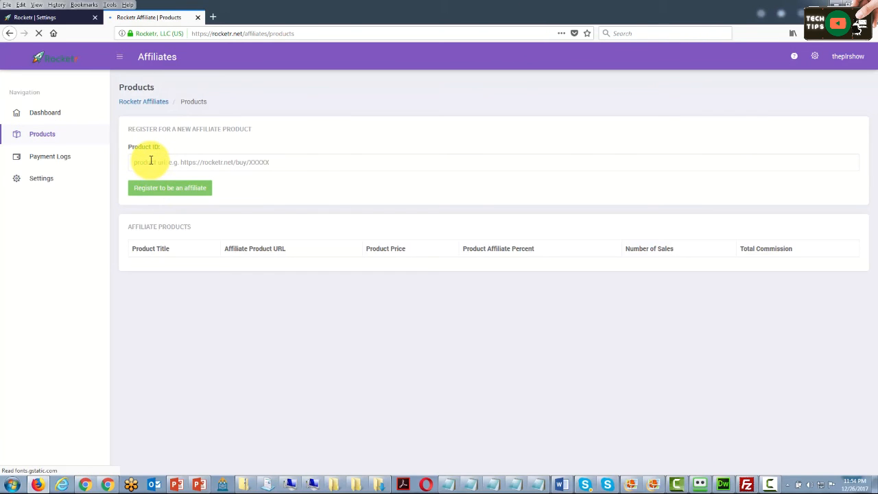
{"action": "left_click", "coordinate": [151, 161]}
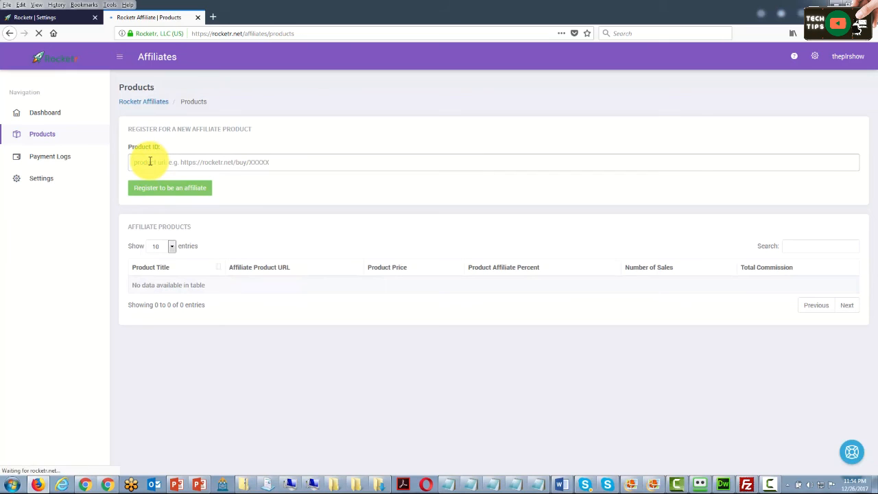
{"action": "right_click", "coordinate": [150, 162]}
{"action": "left_click", "coordinate": [172, 201]}
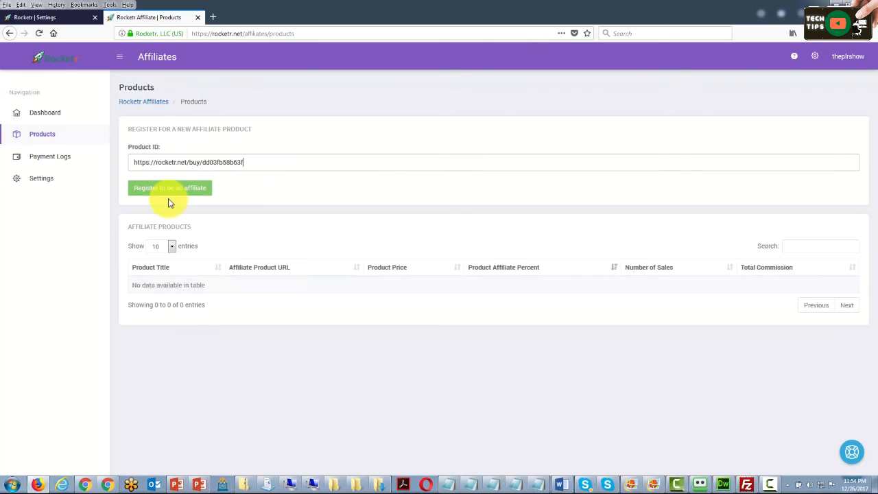
{"action": "left_click", "coordinate": [134, 189]}
{"action": "left_click", "coordinate": [167, 194]}
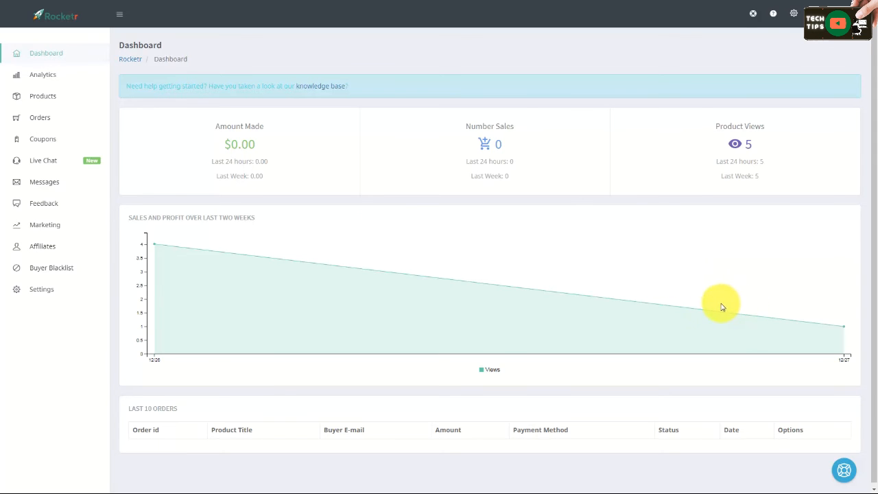
Step: Start a new coupon and limit it to the product Sell Your Digital Product and Take Bitcoin
{"action": "left_click", "coordinate": [43, 141]}
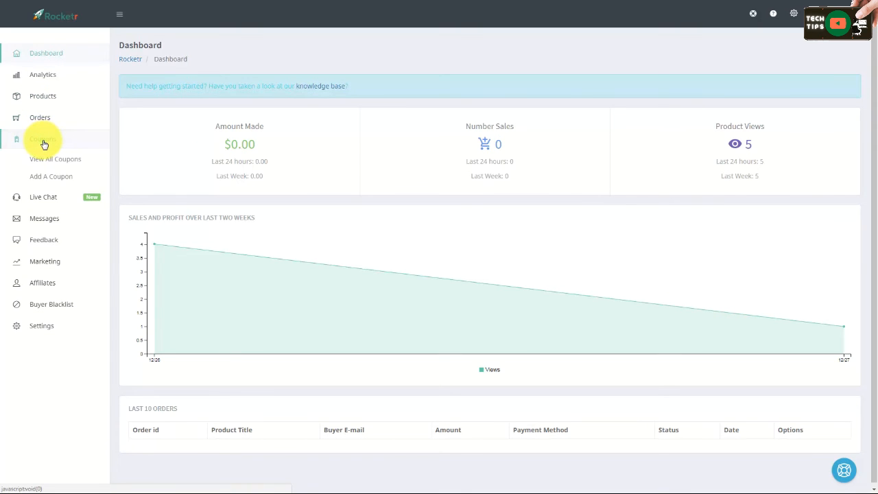
{"action": "left_click", "coordinate": [48, 179]}
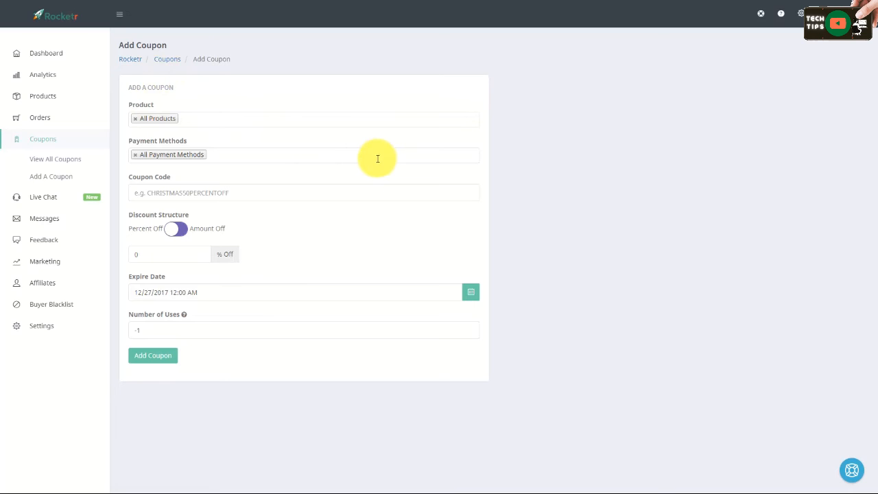
{"action": "left_click", "coordinate": [136, 118]}
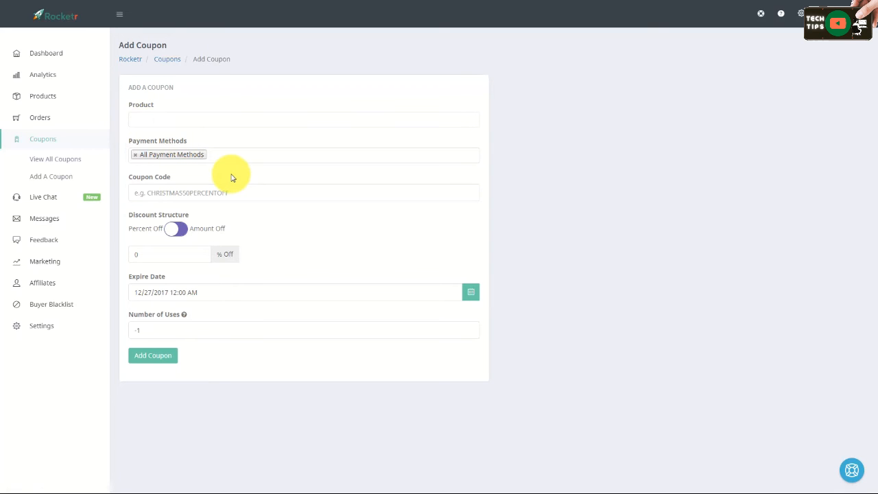
{"action": "left_click", "coordinate": [184, 121]}
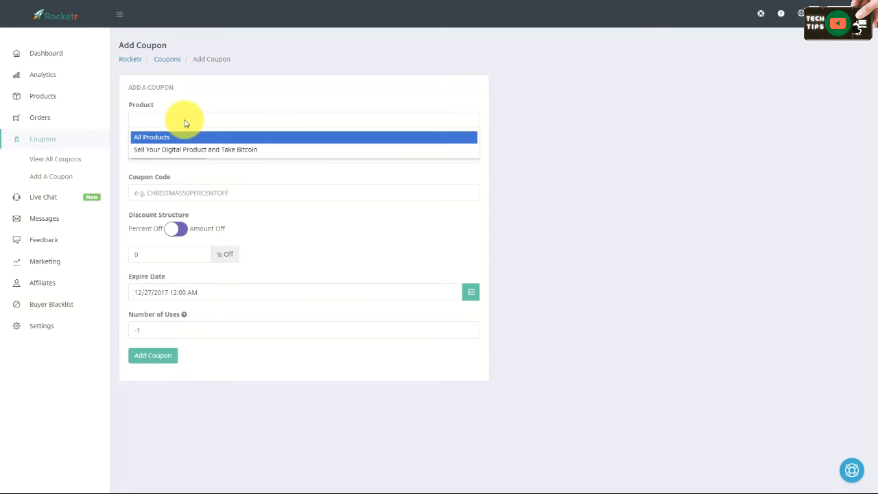
{"action": "type", "text": "bi"}
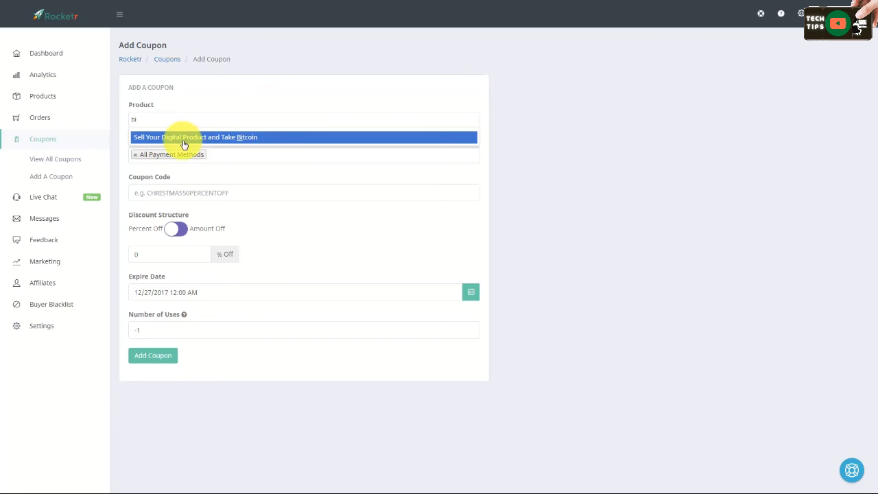
{"action": "left_click", "coordinate": [204, 142]}
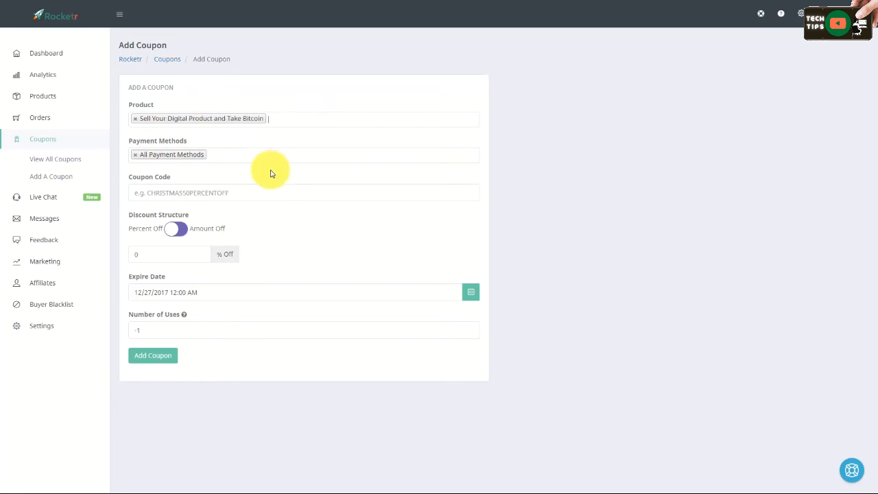
Step: Restrict the coupon to Bitcoin payments and set its coupon code to selldigital
{"action": "left_click", "coordinate": [136, 155]}
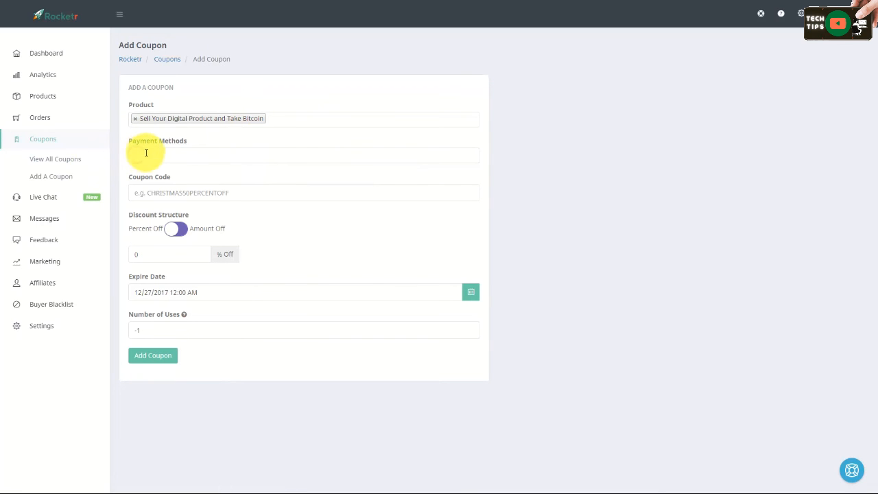
{"action": "type", "text": "bi"}
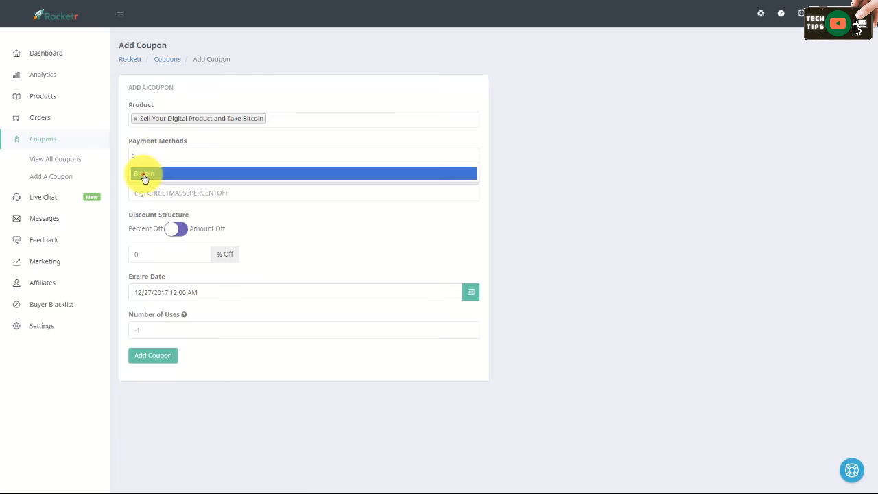
{"action": "left_click", "coordinate": [144, 175]}
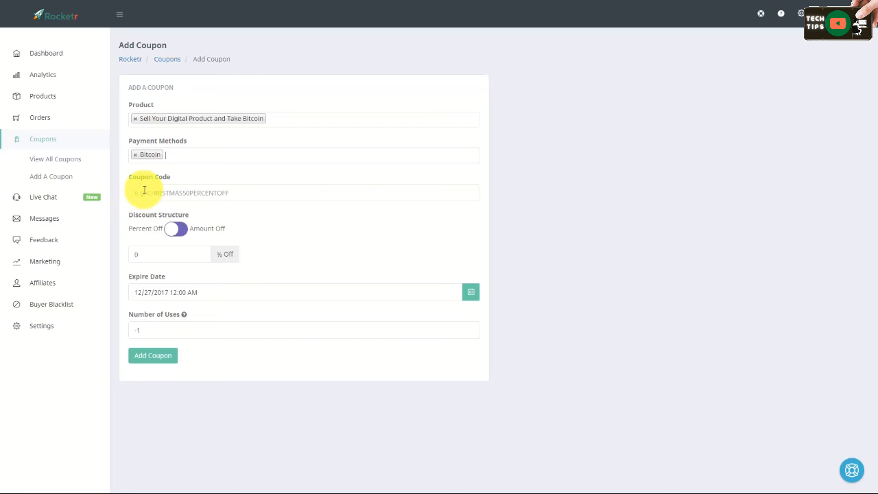
{"action": "left_click", "coordinate": [144, 190]}
{"action": "type", "text": "selldigital"}
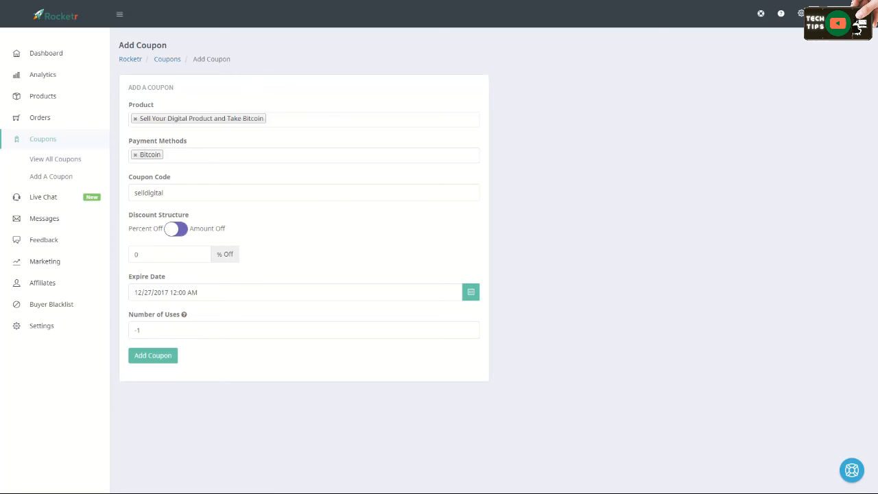
Step: Set the discount to 50 percent off, expiring 12/27/2025, and add the coupon
{"action": "left_click", "coordinate": [155, 254]}
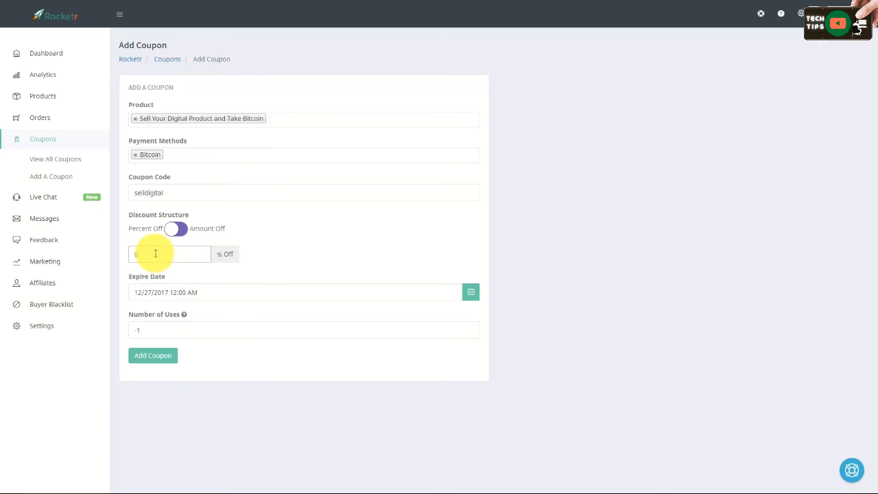
{"action": "type", "text": "50"}
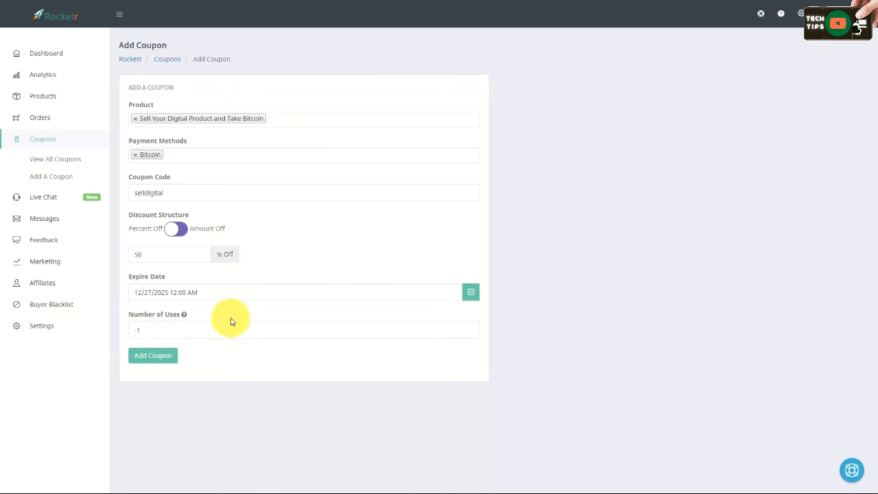
{"action": "left_click", "coordinate": [153, 357]}
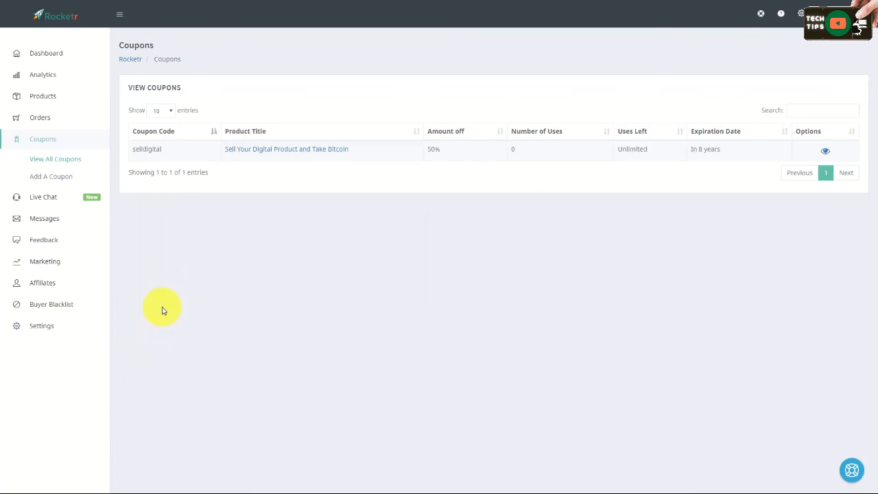
Step: Copy the selldigital coupon code and open the checkout from the sales page's Download Now and Buy Now buttons
{"action": "left_click_drag", "start_coordinate": [173, 148], "coordinate": [130, 149]}
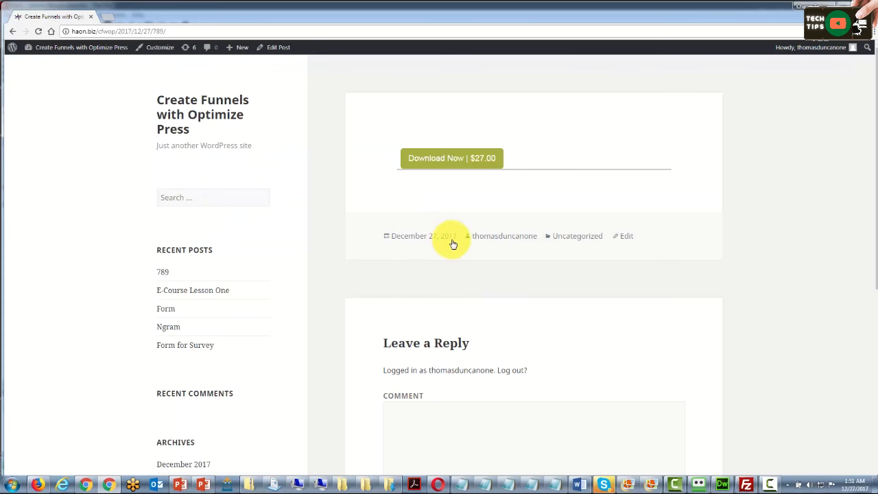
{"action": "left_click", "coordinate": [424, 157]}
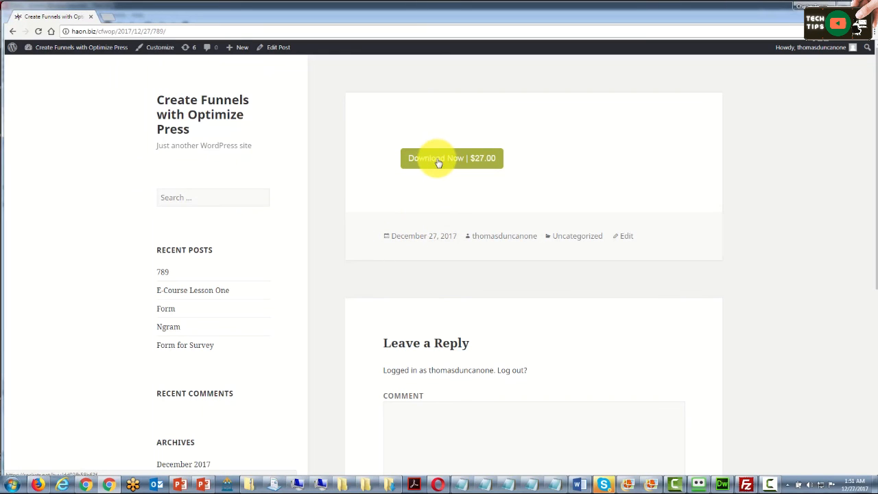
{"action": "left_click", "coordinate": [439, 163]}
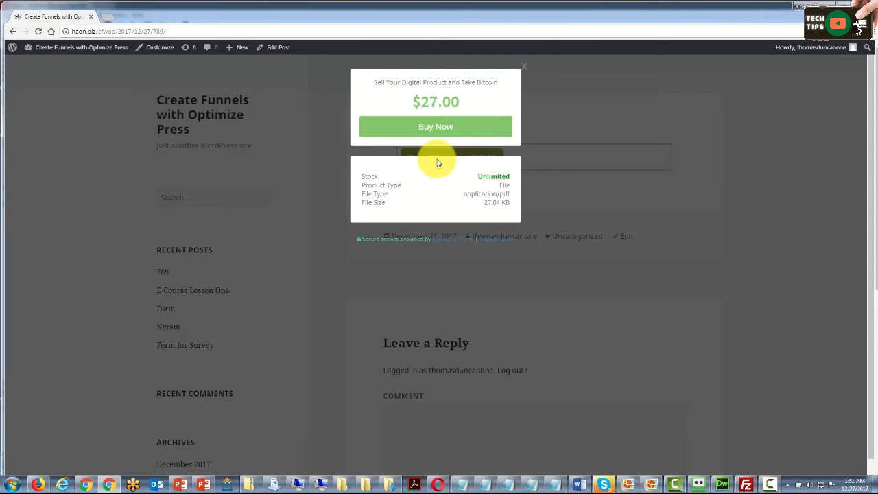
{"action": "left_click", "coordinate": [435, 130]}
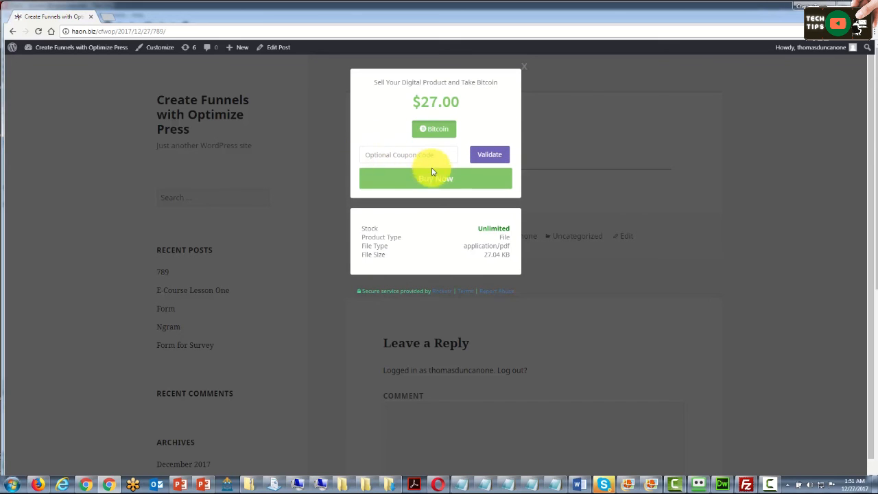
Step: Paste the coupon code into the checkout, validate it, and continue with Buy Now
{"action": "right_click", "coordinate": [382, 152]}
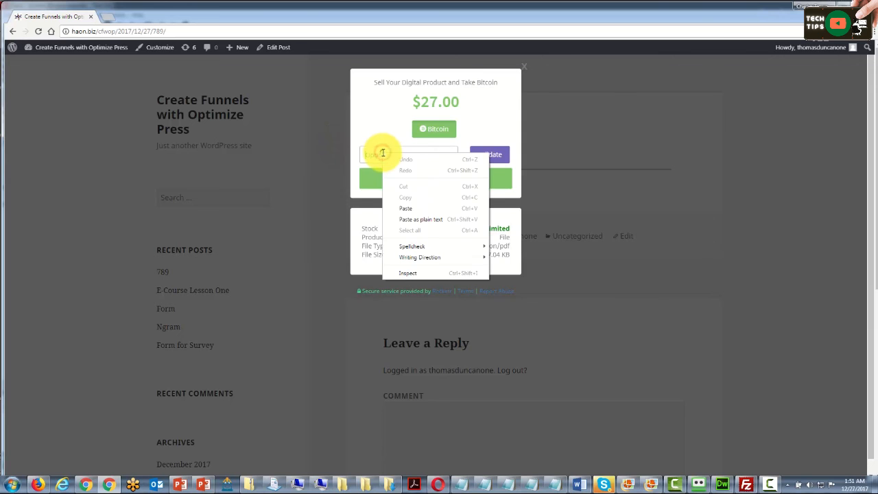
{"action": "left_click", "coordinate": [411, 206]}
{"action": "left_click_drag", "start_coordinate": [394, 150], "coordinate": [398, 149]}
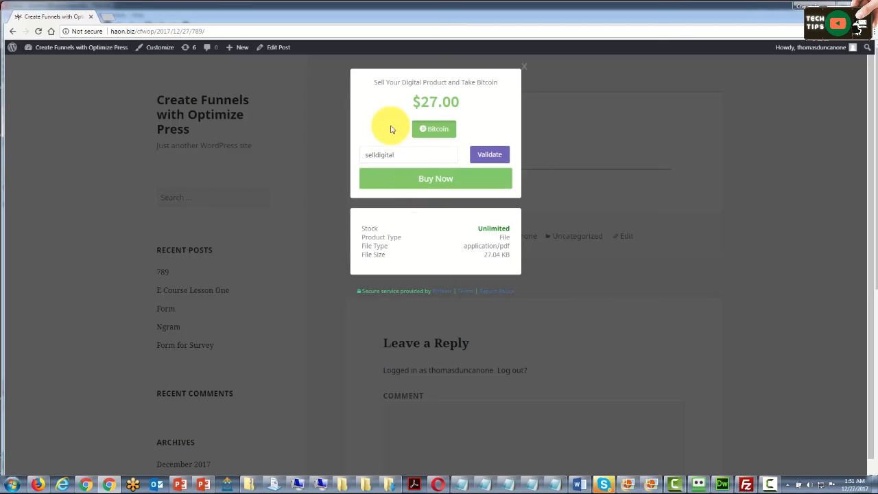
{"action": "left_click", "coordinate": [482, 156]}
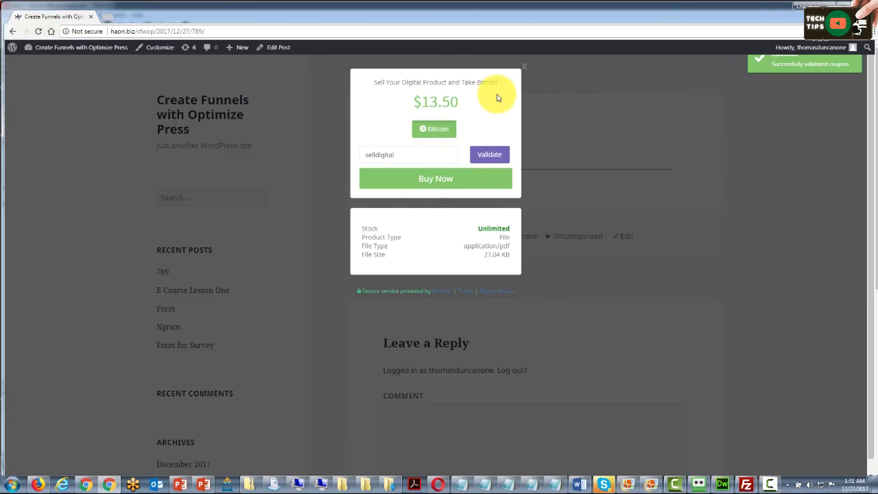
{"action": "left_click", "coordinate": [431, 181]}
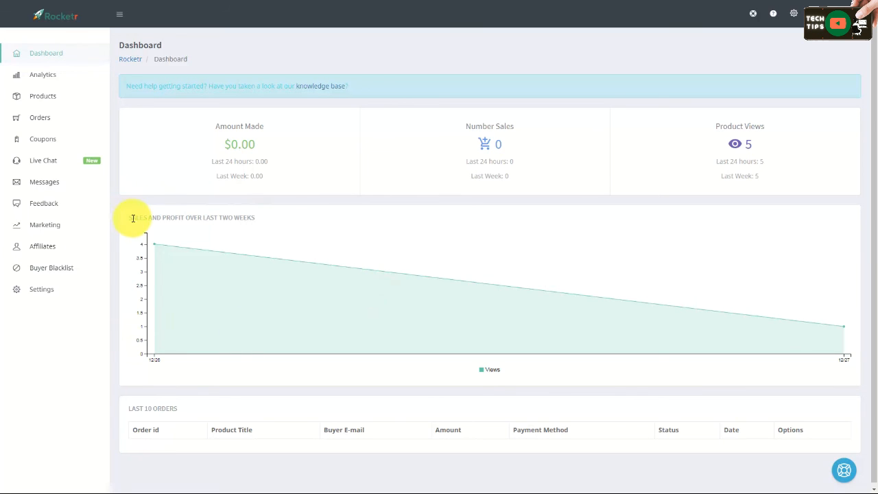
Step: Compose a new marketing email to All Buyers with subject Get On to Our Webinar and a pasted message
{"action": "left_click", "coordinate": [43, 227]}
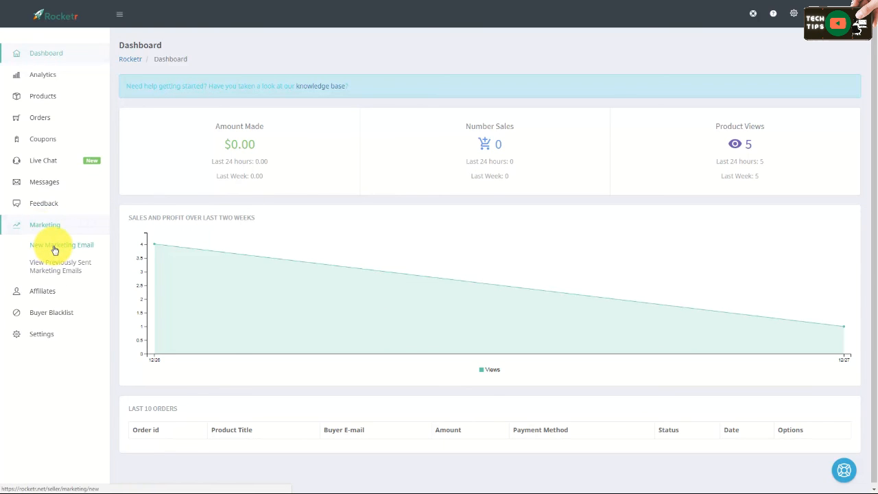
{"action": "left_click", "coordinate": [55, 250]}
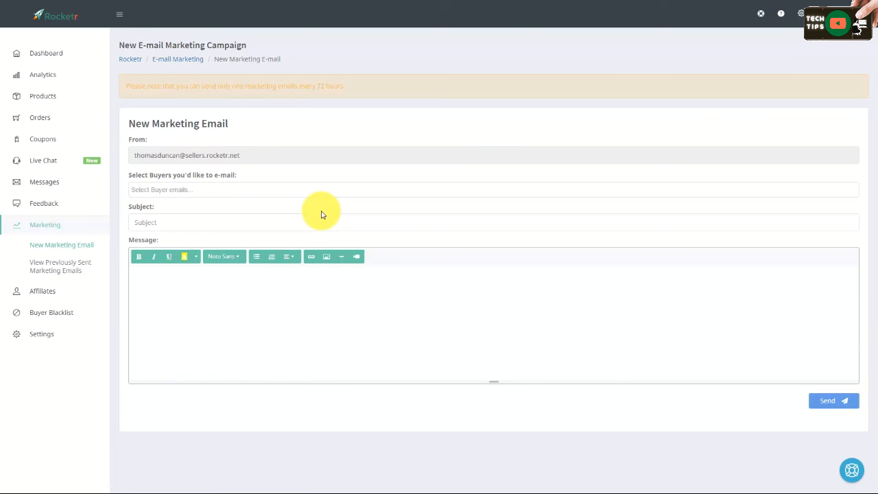
{"action": "left_click", "coordinate": [180, 189]}
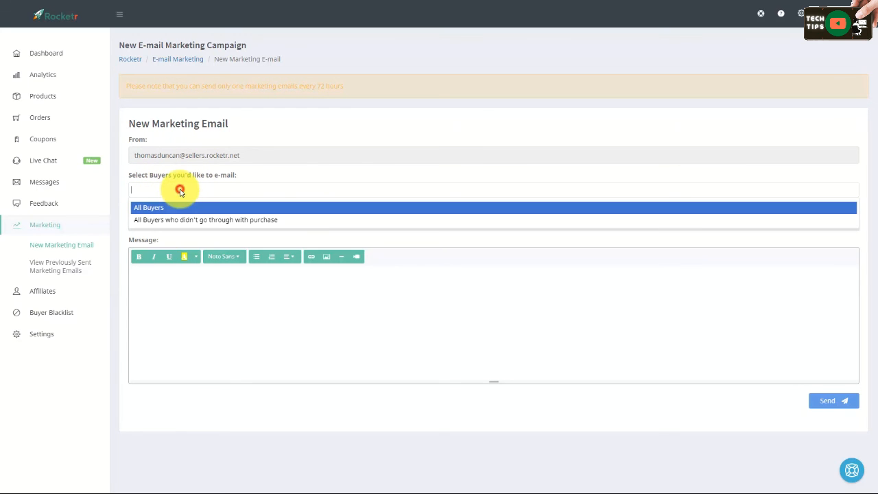
{"action": "left_click", "coordinate": [157, 224]}
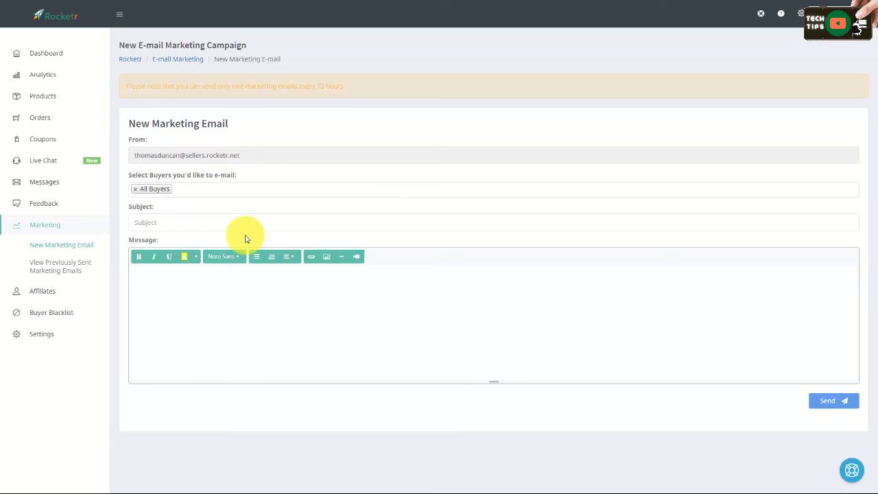
{"action": "left_click", "coordinate": [156, 223]}
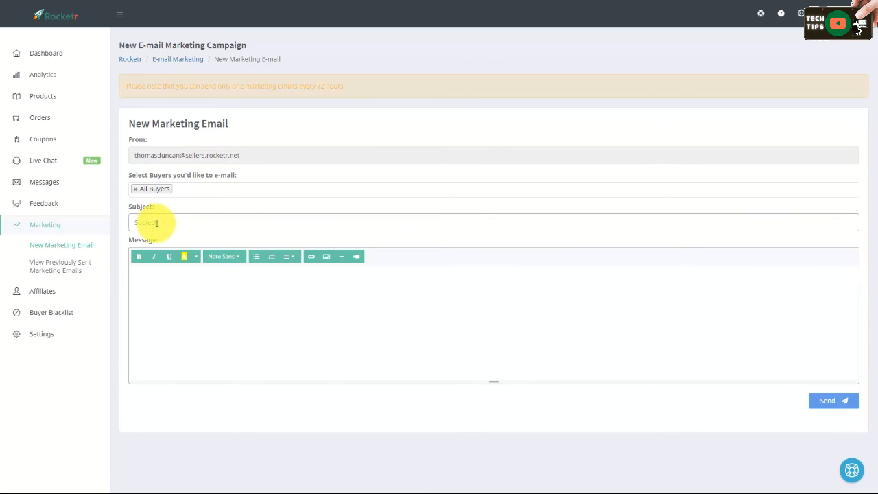
{"action": "type", "text": "Get On to Our Webinar"}
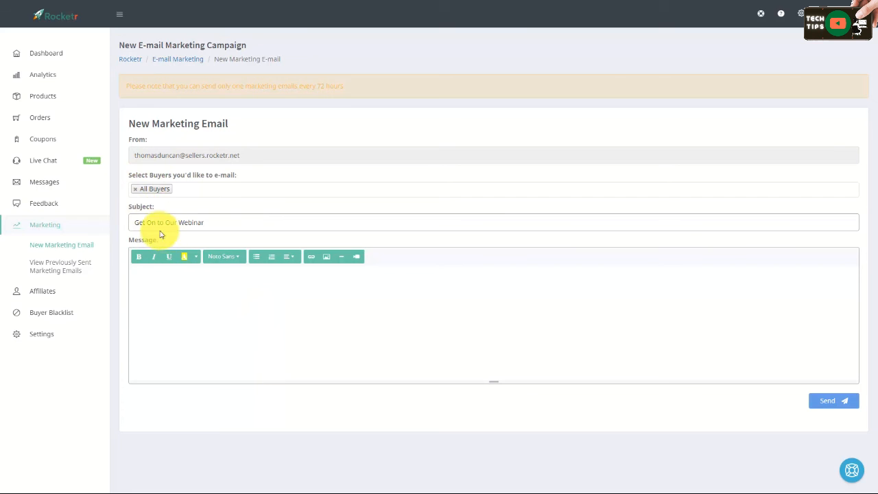
{"action": "left_click", "coordinate": [165, 279]}
{"action": "key", "text": "ctrl+v"}
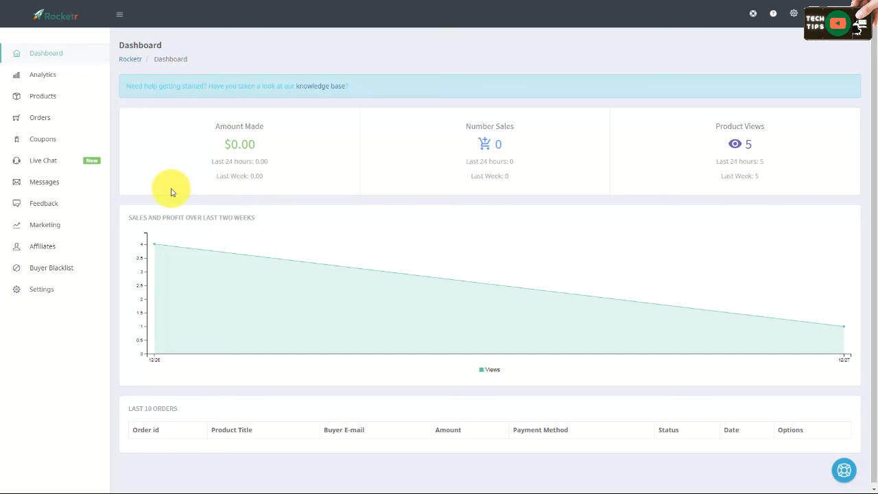
Step: In the buyer blacklist, review the entry type options and delete the blacklisted e-mail entry
{"action": "left_click", "coordinate": [45, 269]}
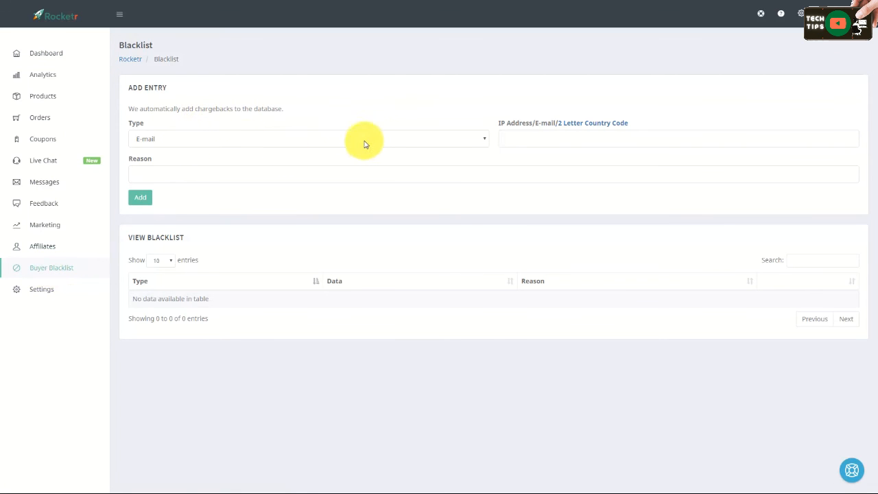
{"action": "left_click", "coordinate": [478, 143]}
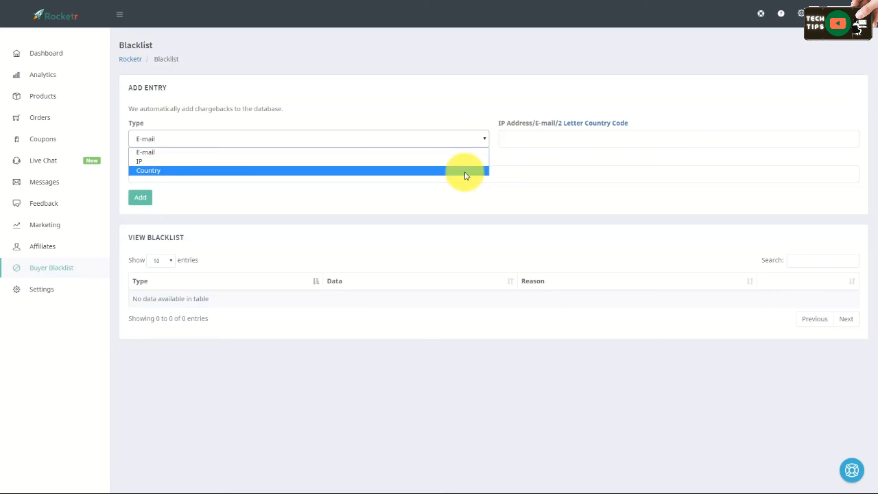
{"action": "left_click", "coordinate": [435, 111]}
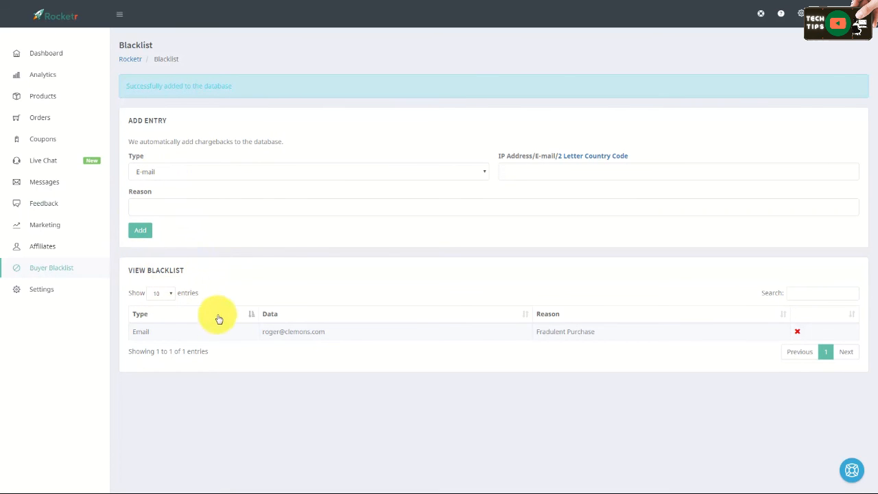
{"action": "left_click", "coordinate": [797, 332]}
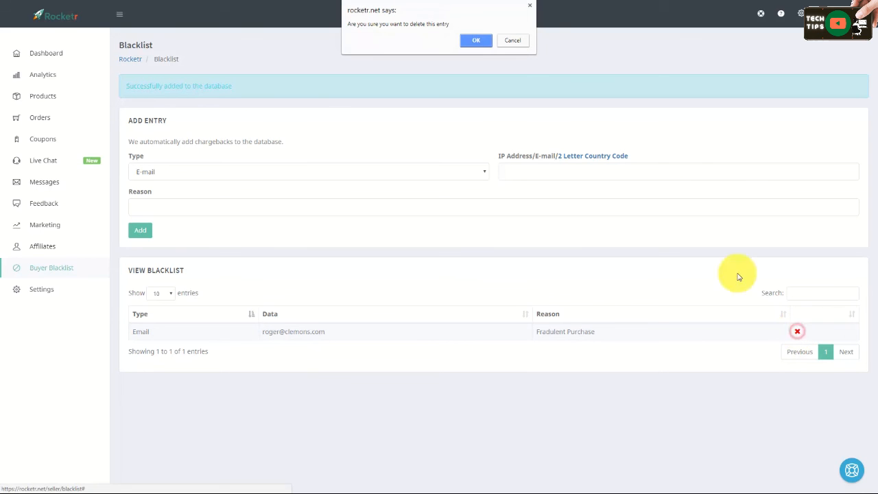
{"action": "left_click", "coordinate": [475, 38]}
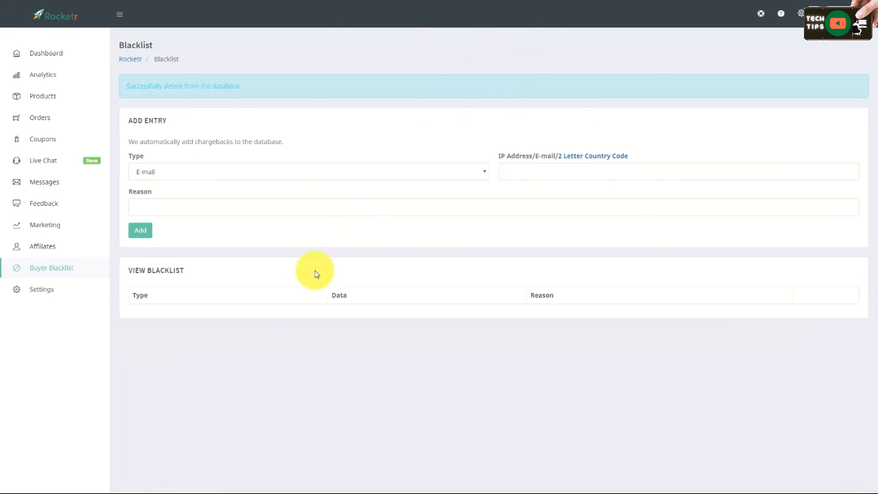